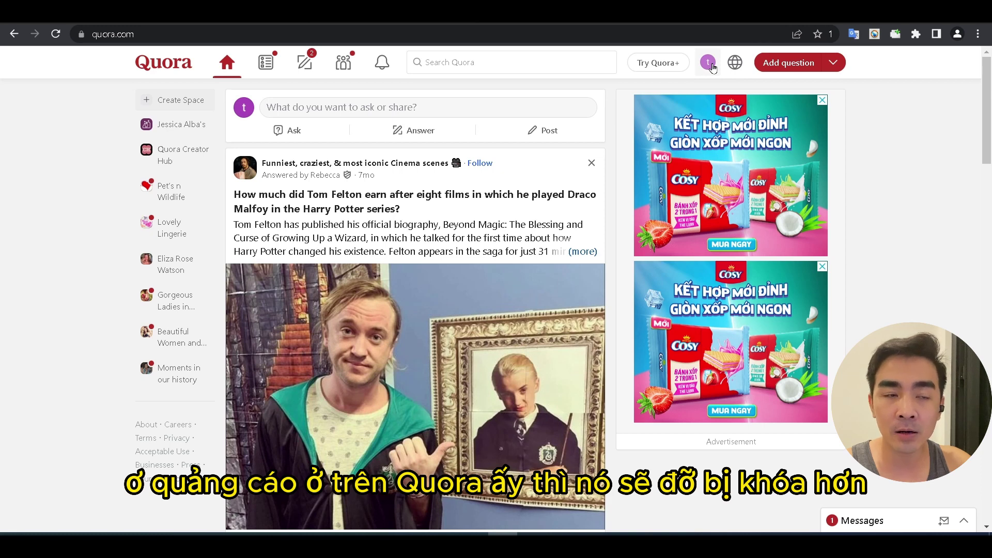
Step: Start creating a Quora ad account and fill in the account name and contact email
{"action": "left_click", "coordinate": [712, 67]}
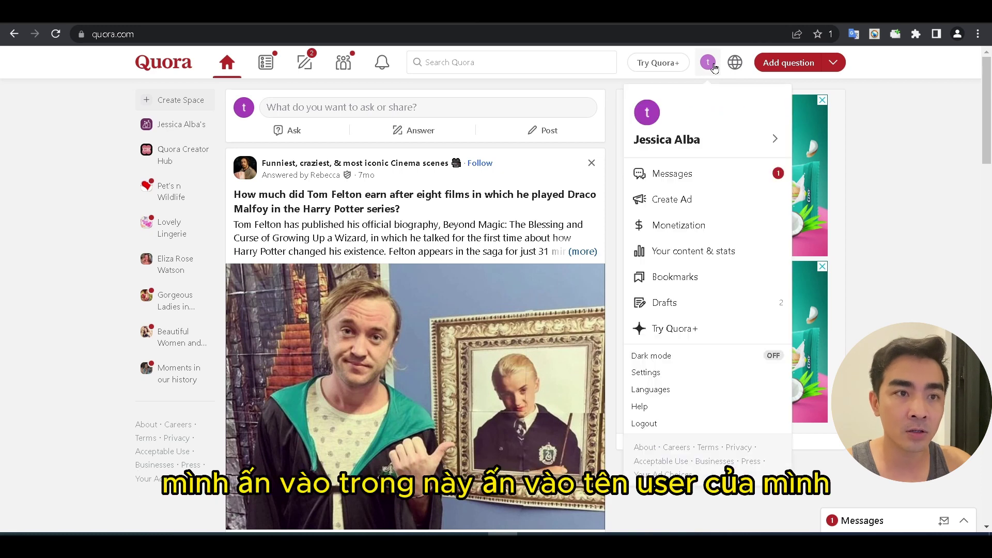
{"action": "left_click", "coordinate": [698, 208]}
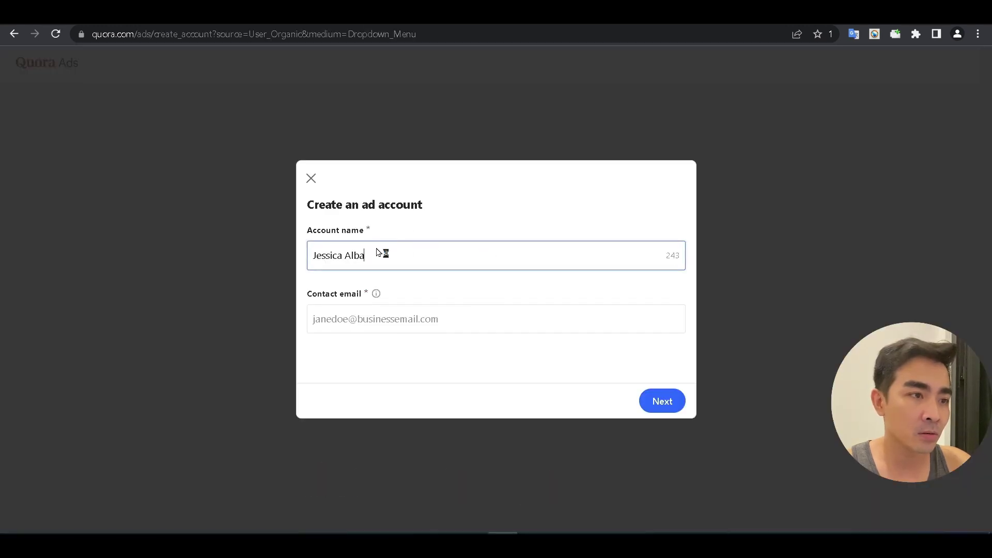
{"action": "left_click_drag", "start_coordinate": [381, 252], "coordinate": [299, 255]}
{"action": "left_click", "coordinate": [444, 321]}
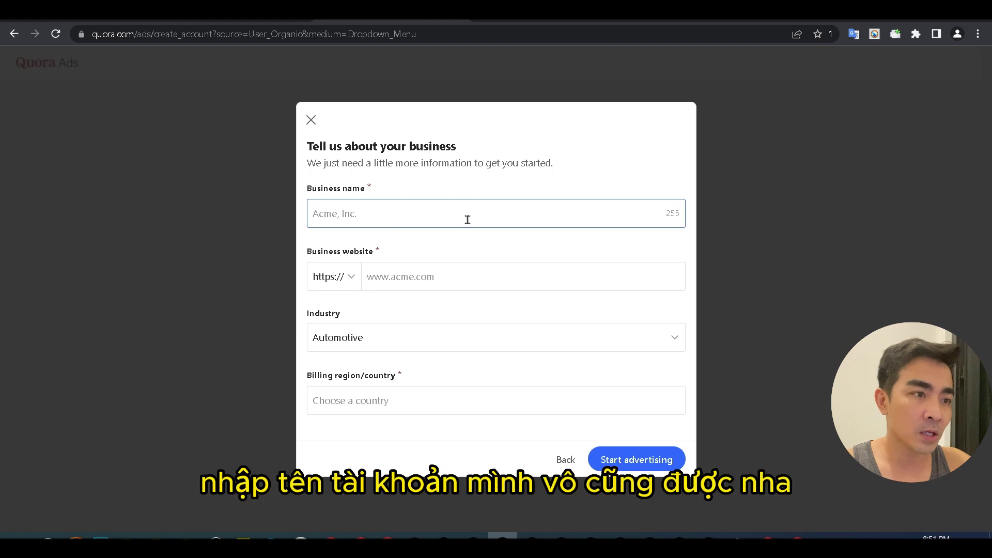
Step: Enter sortpin.com as the business website and reuse "sortpin" as the business name
{"action": "left_click", "coordinate": [460, 277]}
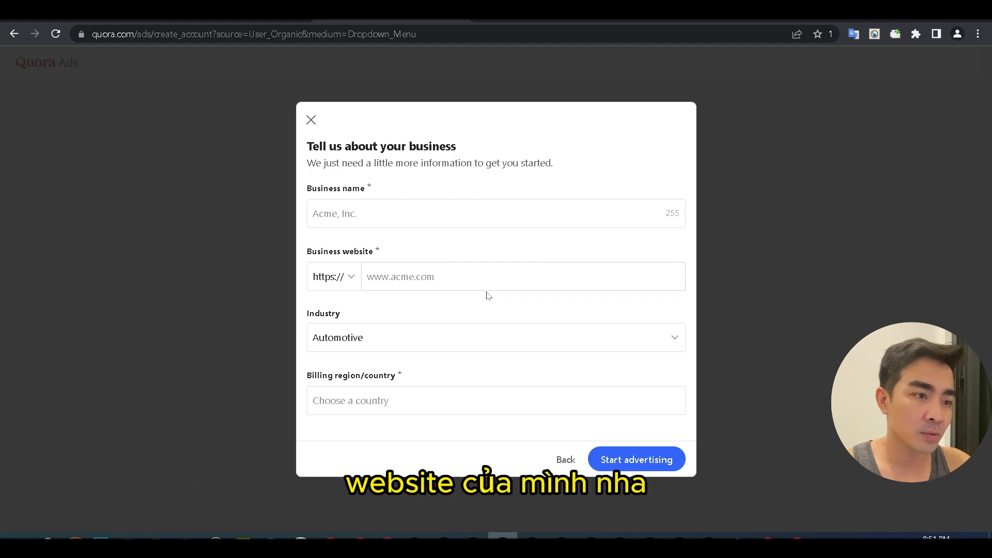
{"action": "type", "text": "sortpin.com"}
{"action": "left_click", "coordinate": [385, 287]}
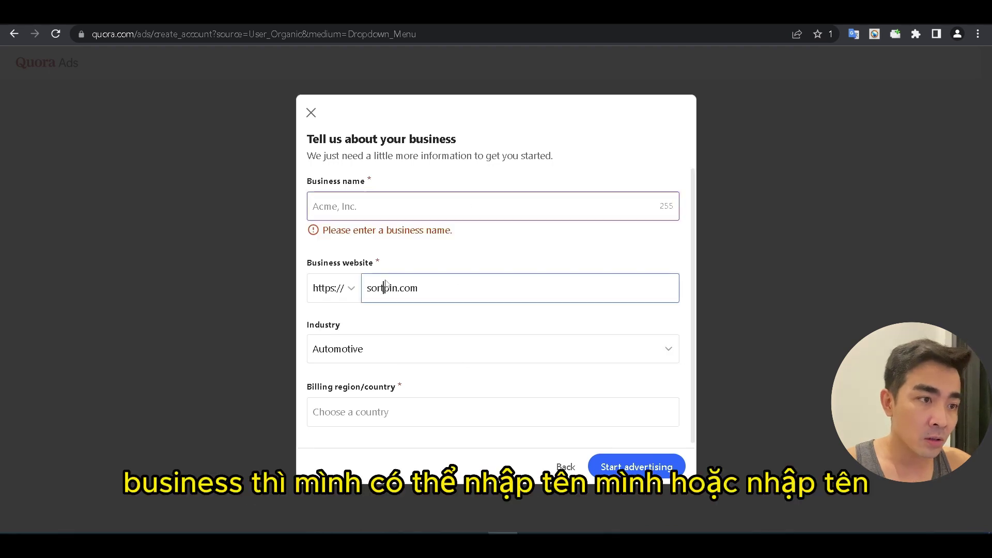
{"action": "double_click", "coordinate": [386, 288]}
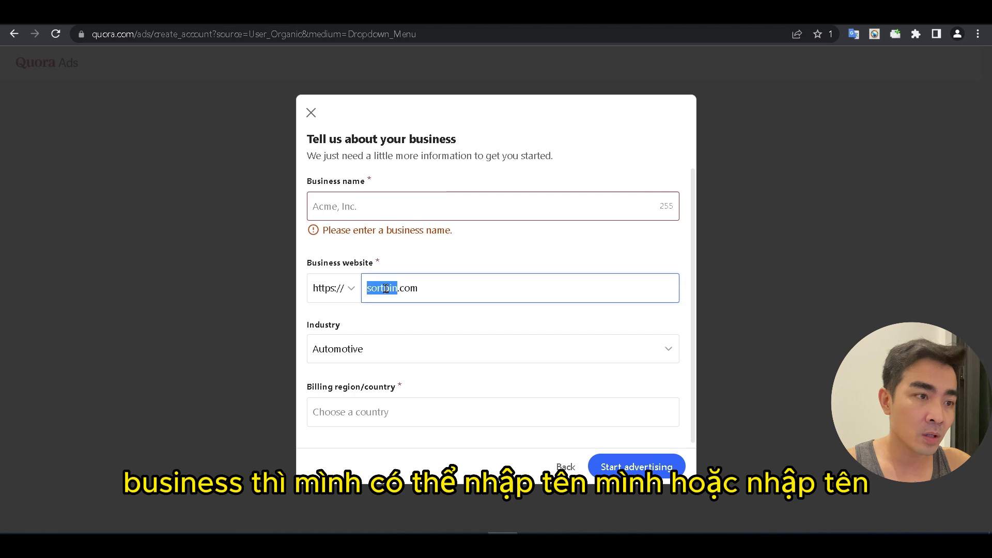
{"action": "key", "text": "ctrl+c"}
{"action": "left_click", "coordinate": [387, 206]}
{"action": "key", "text": "ctrl+v"}
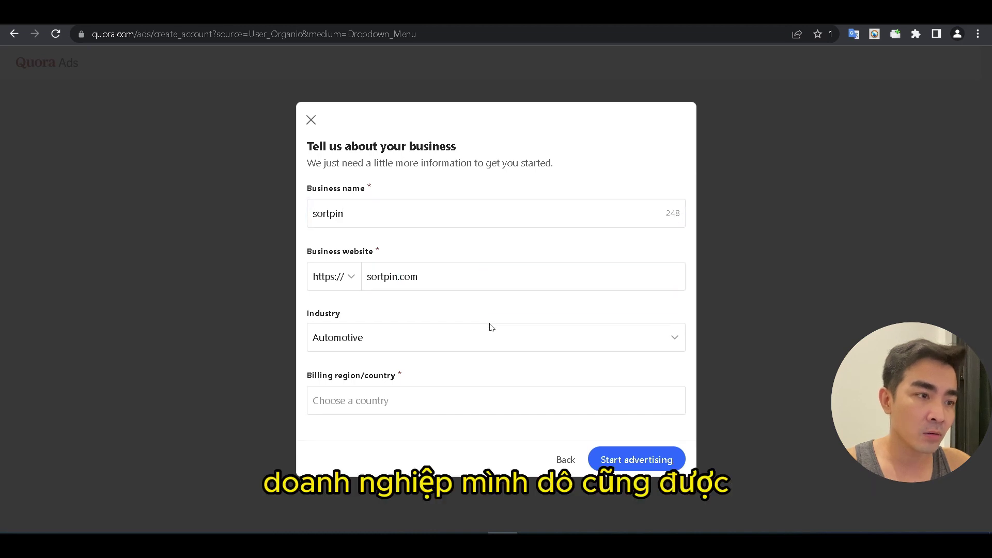
Step: Set the industry to Other and the billing country to Vietnam, and submit the business details to start advertising
{"action": "left_click", "coordinate": [409, 338]}
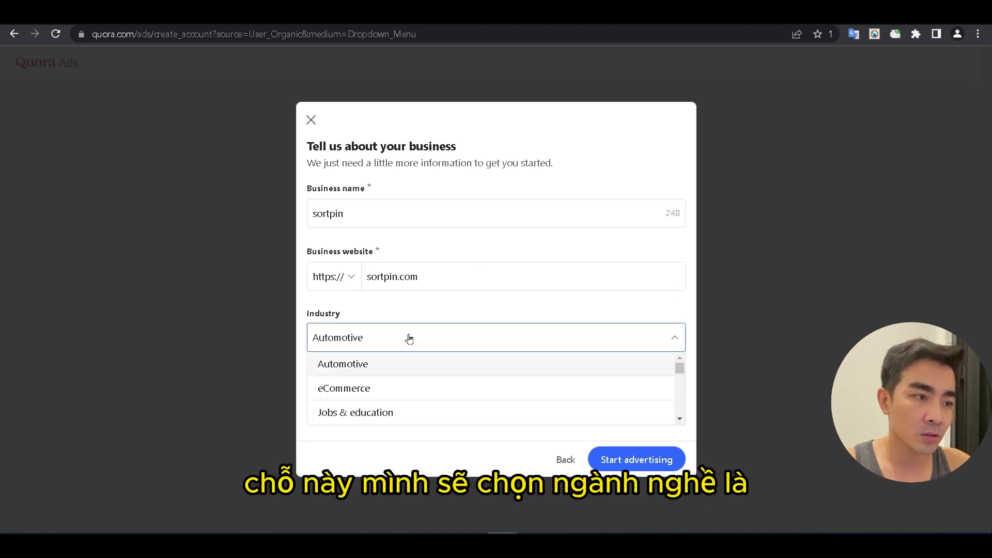
{"action": "scroll", "coordinate": [427, 398], "scroll_direction": "down", "scroll_amount": 5}
{"action": "left_click", "coordinate": [383, 403]}
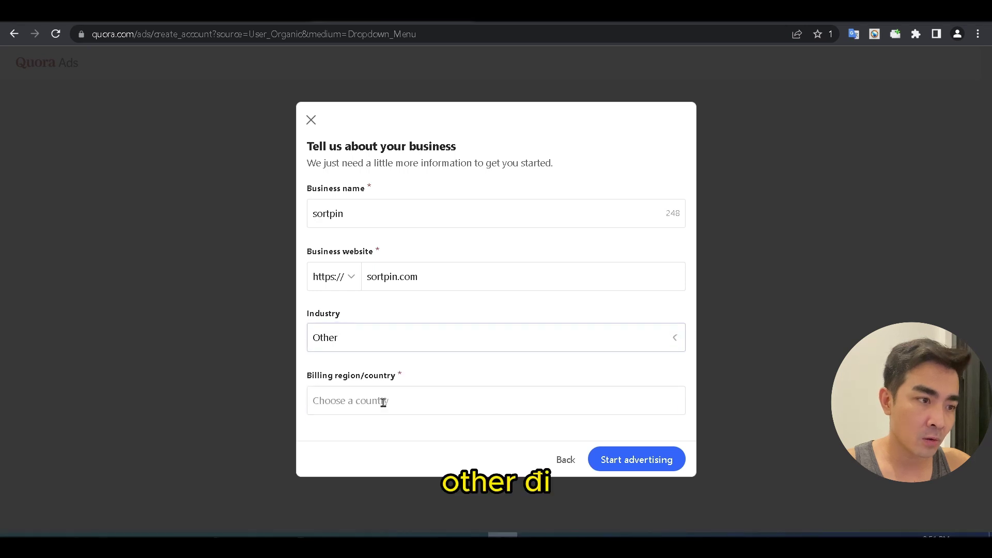
{"action": "left_click", "coordinate": [463, 408]}
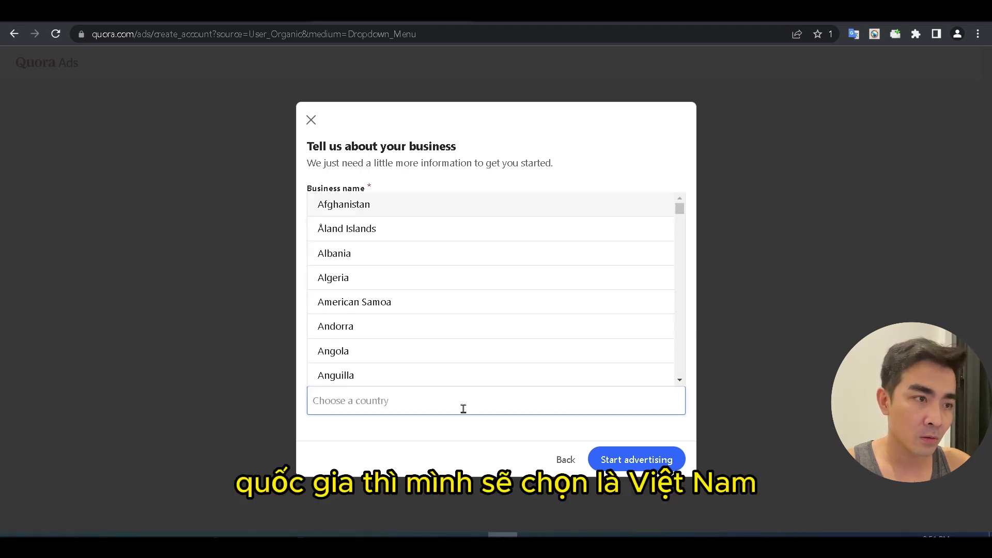
{"action": "left_click_drag", "start_coordinate": [679, 207], "coordinate": [670, 377]}
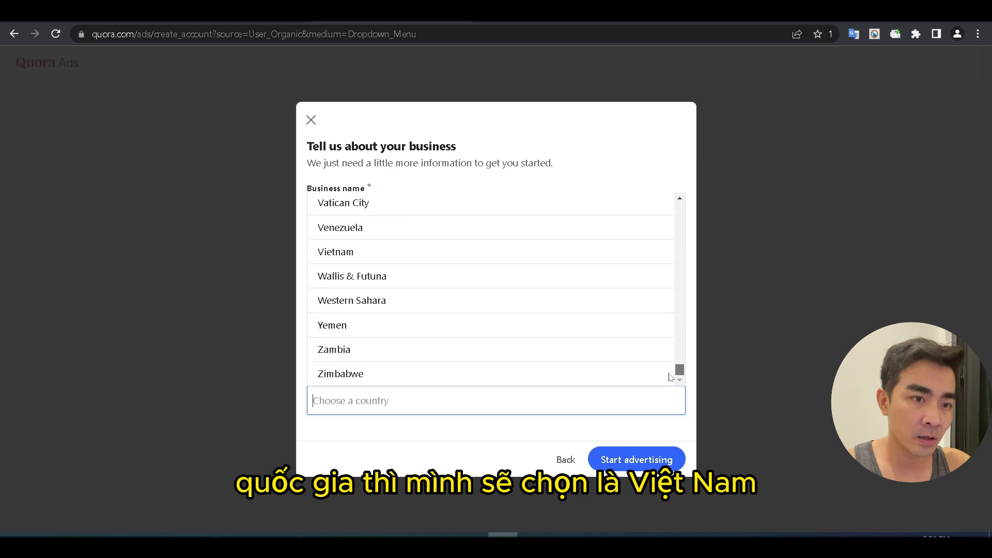
{"action": "left_click", "coordinate": [361, 251]}
{"action": "left_click", "coordinate": [636, 460]}
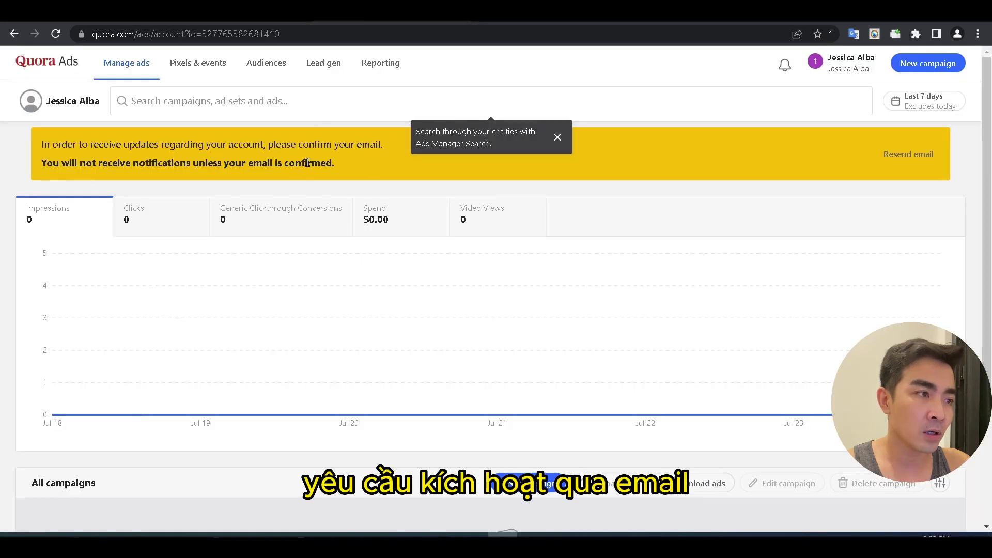
Step: Switch to Gmail and verify the ad account's email address through Quora's confirmation message
{"action": "left_click", "coordinate": [349, 154]}
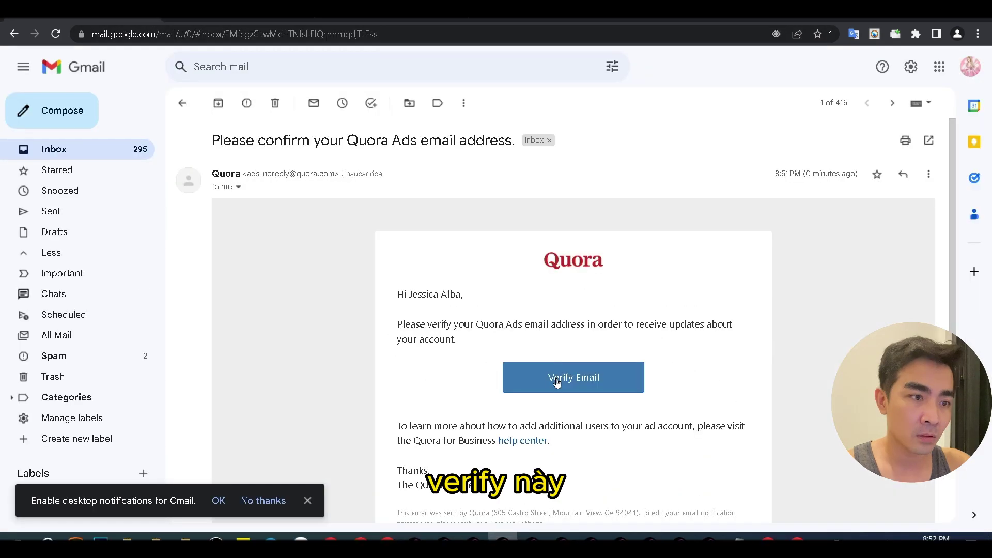
{"action": "left_click", "coordinate": [556, 378]}
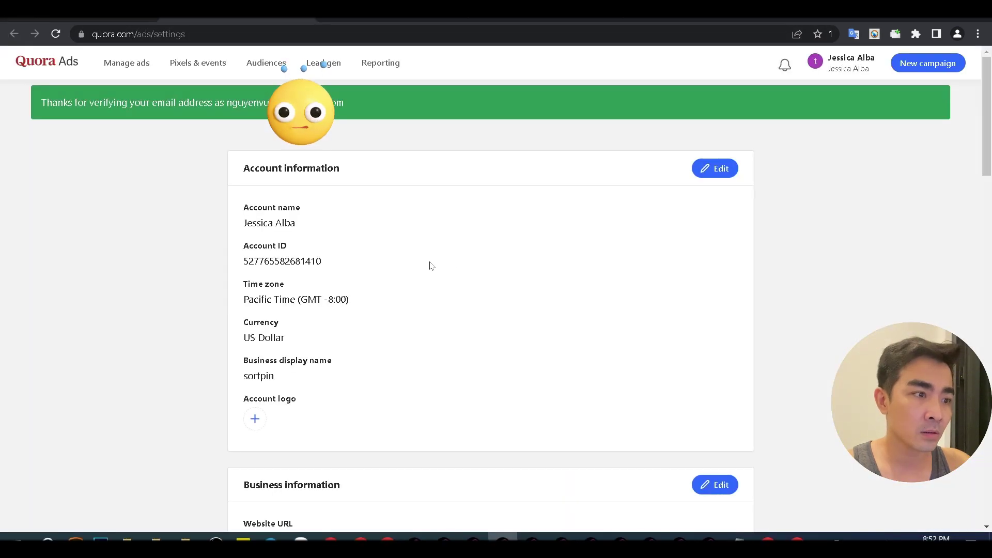
Step: Add a logo image to the ad account in its account information settings
{"action": "scroll", "coordinate": [206, 341], "scroll_direction": "down", "scroll_amount": 2}
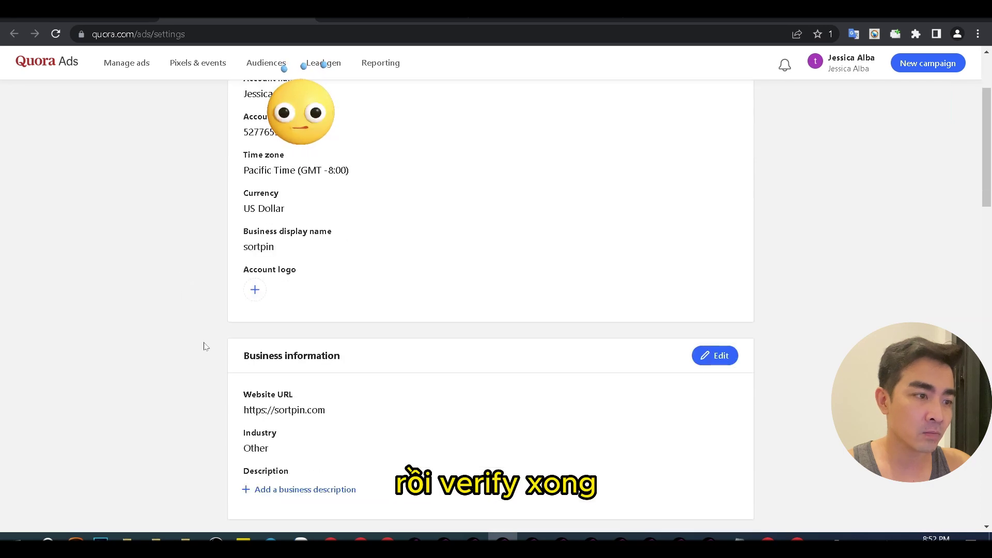
{"action": "scroll", "coordinate": [205, 346], "scroll_direction": "down", "scroll_amount": 9}
{"action": "scroll", "coordinate": [194, 350], "scroll_direction": "up", "scroll_amount": 8}
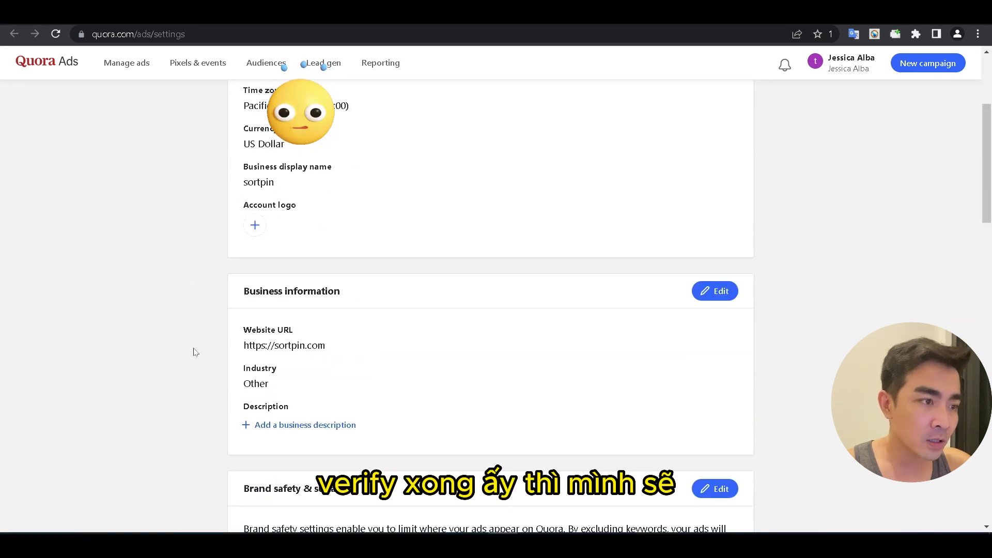
{"action": "scroll", "coordinate": [197, 349], "scroll_direction": "up", "scroll_amount": 3}
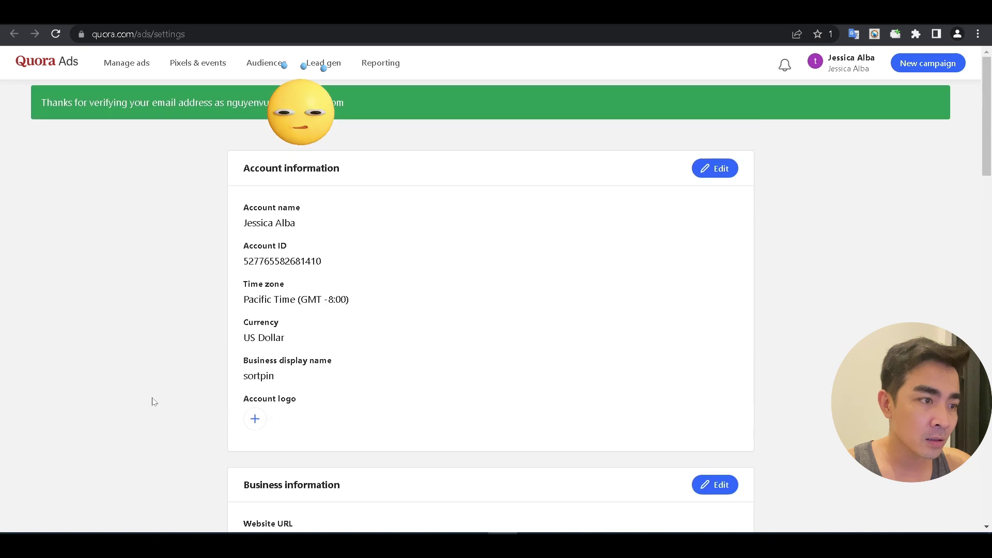
{"action": "left_click", "coordinate": [255, 418]}
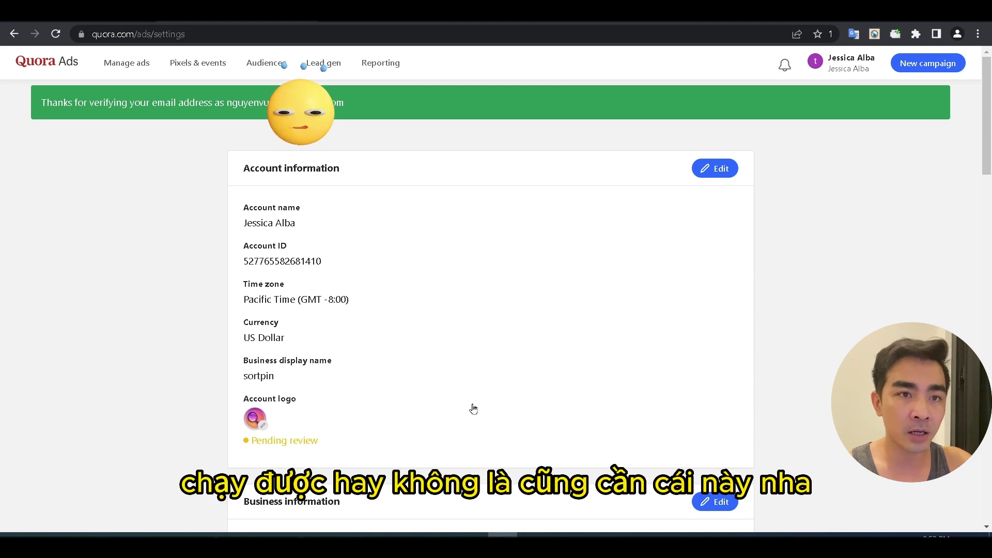
{"action": "scroll", "coordinate": [681, 346], "scroll_direction": "down", "scroll_amount": 5}
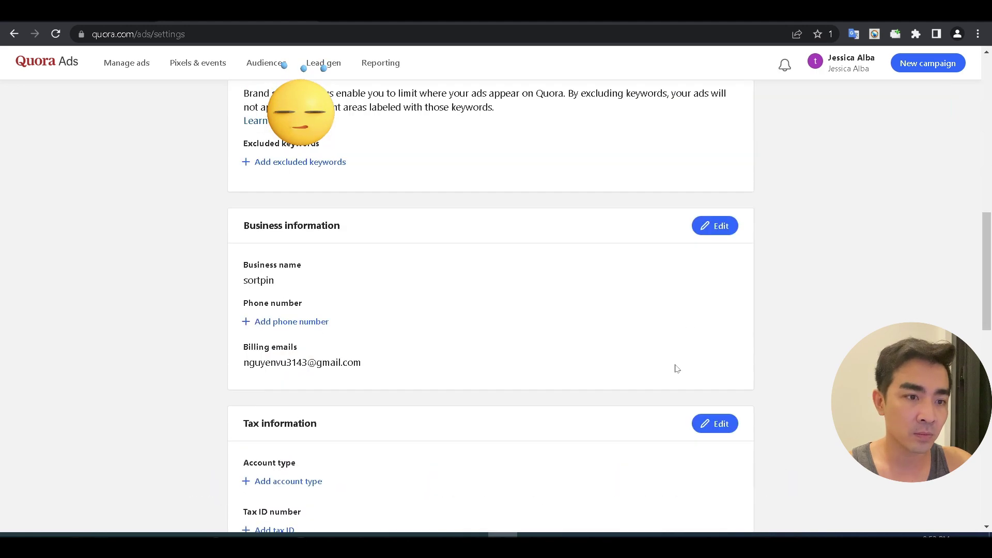
{"action": "scroll", "coordinate": [684, 366], "scroll_direction": "up", "scroll_amount": 5}
Step: Create a new campaign with the Traffic objective and a US$25.00 daily maximum budget that begins advertising immediately
{"action": "left_click", "coordinate": [935, 71]}
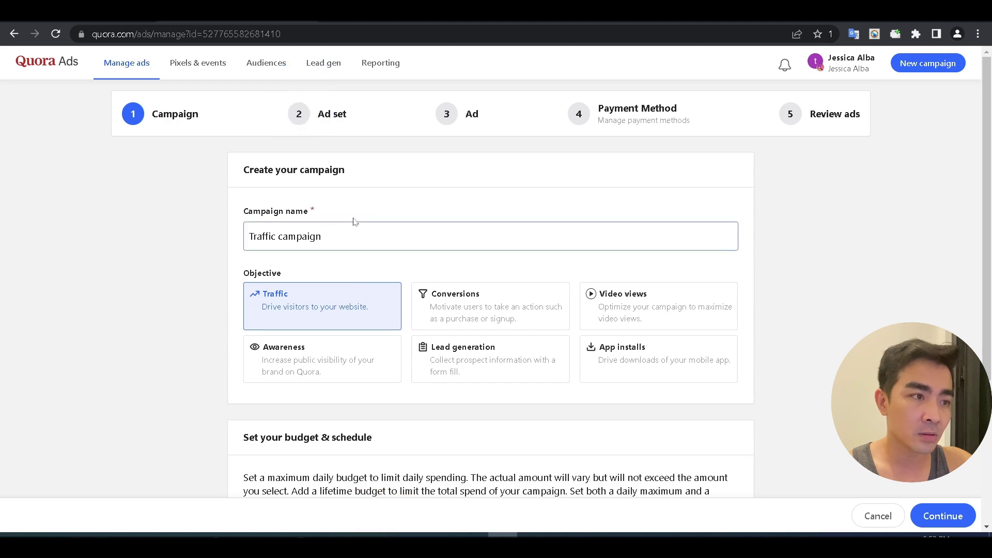
{"action": "scroll", "coordinate": [364, 391], "scroll_direction": "down", "scroll_amount": 4}
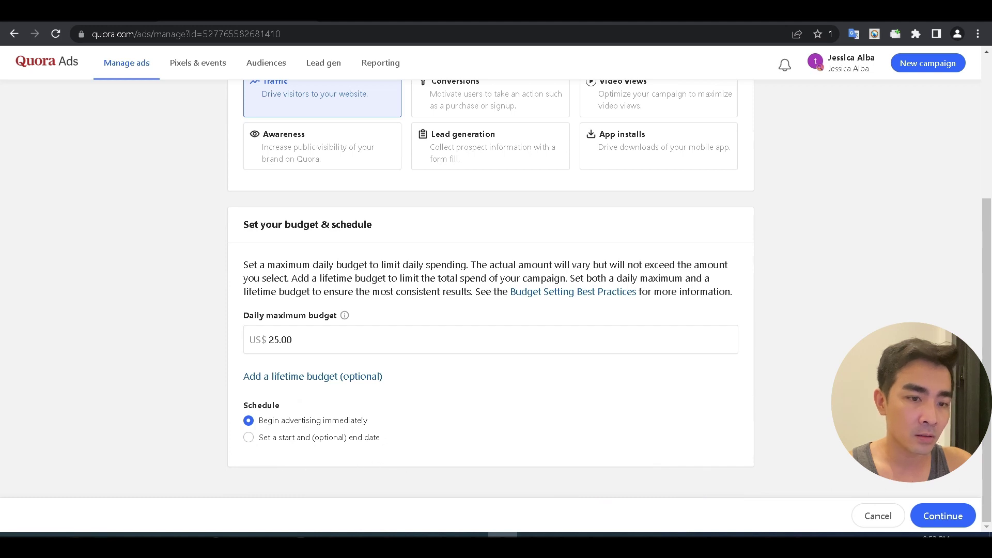
{"action": "left_click", "coordinate": [942, 515]}
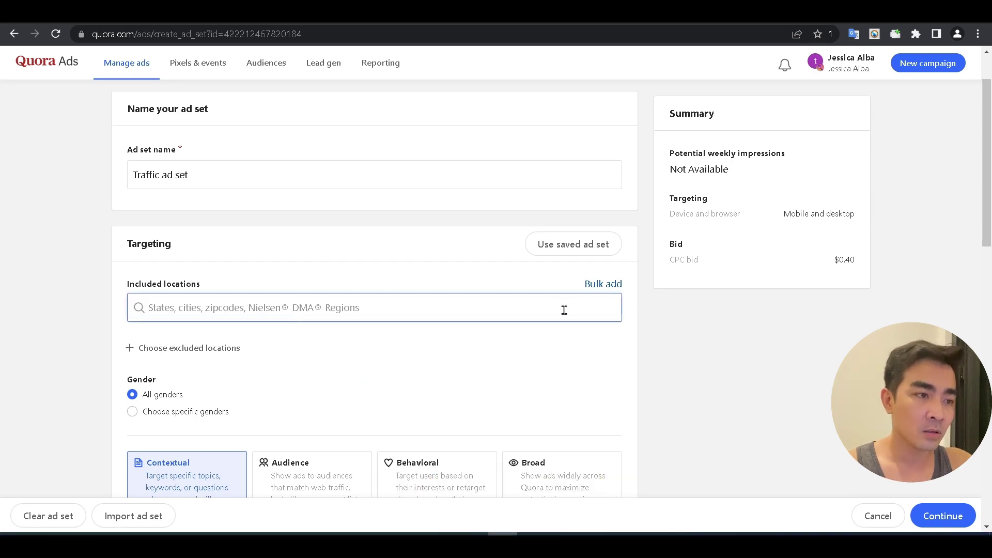
Step: Add United States, United Kingdom, Canada and Australia as the ad set's included locations
{"action": "type", "text": "uni"}
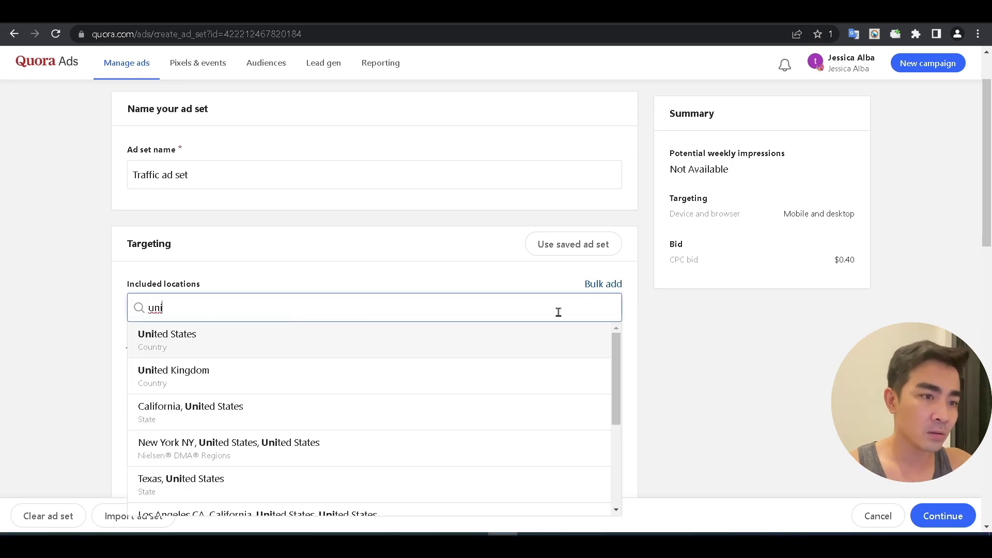
{"action": "left_click", "coordinate": [543, 340]}
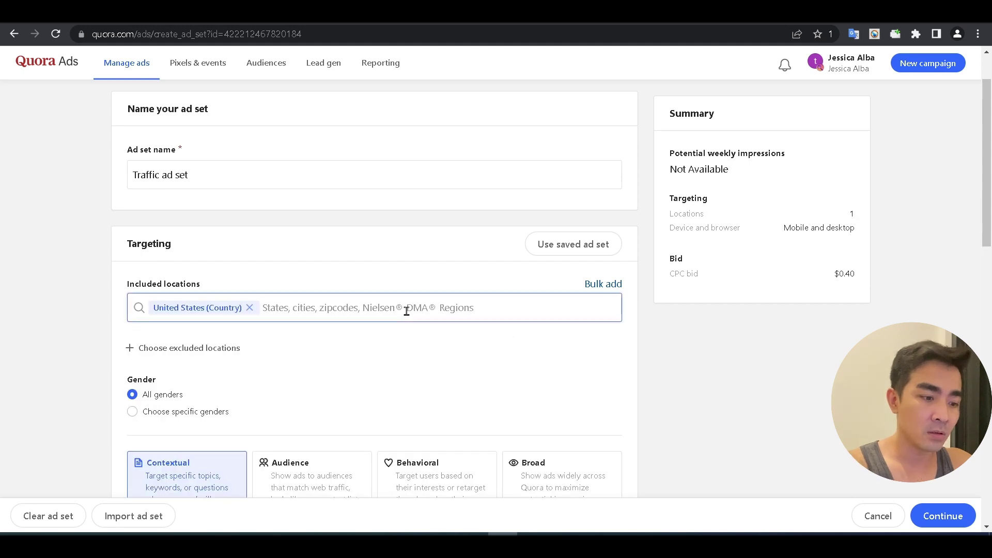
{"action": "type", "text": "uni"}
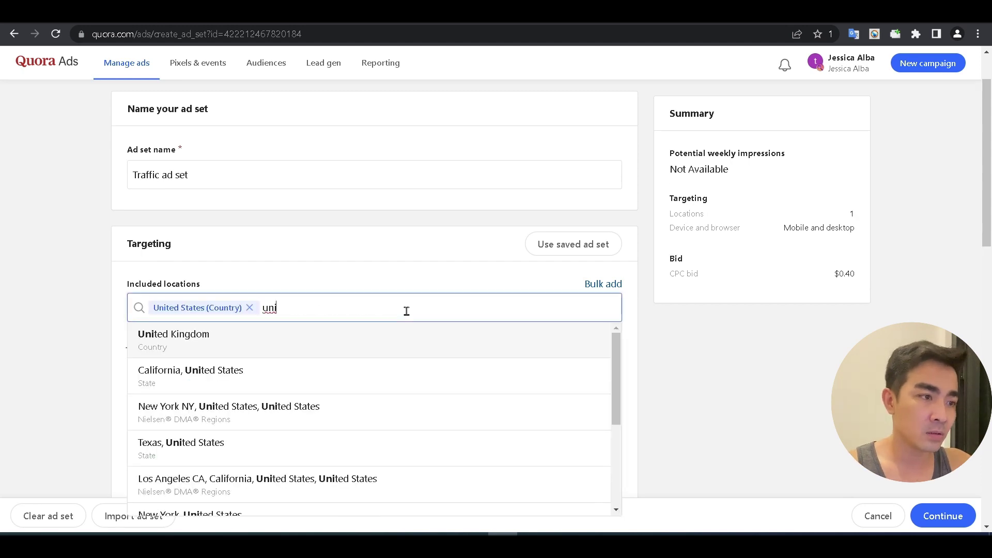
{"action": "type", "text": "ted"}
{"action": "scroll", "coordinate": [406, 309], "scroll_direction": "up", "scroll_amount": 2}
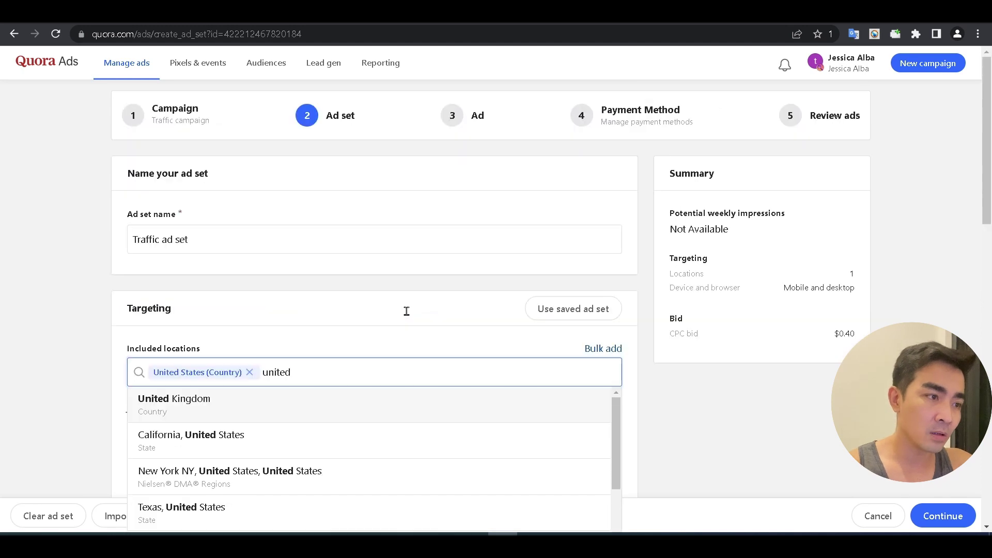
{"action": "left_click", "coordinate": [367, 402]}
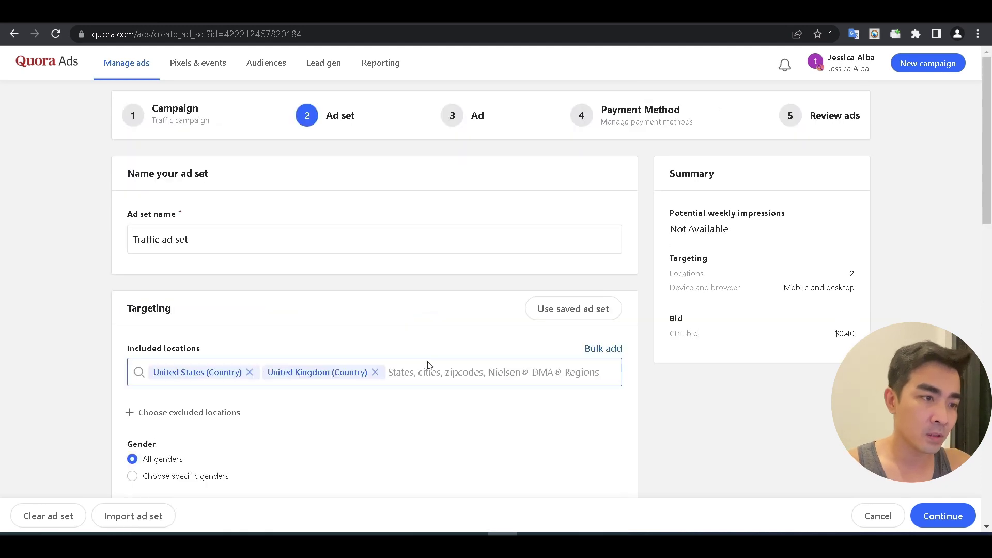
{"action": "type", "text": "can"}
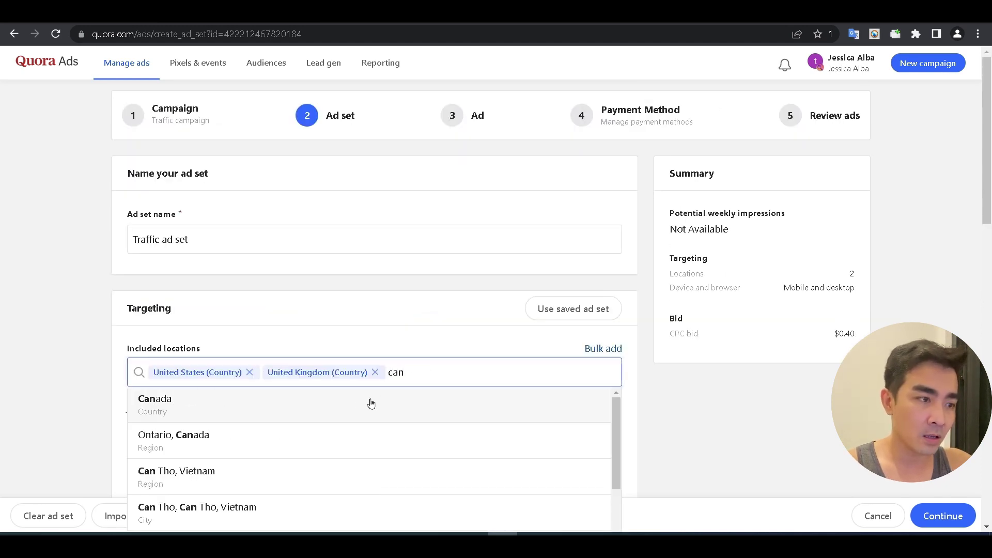
{"action": "left_click", "coordinate": [361, 403]}
{"action": "type", "text": "au"}
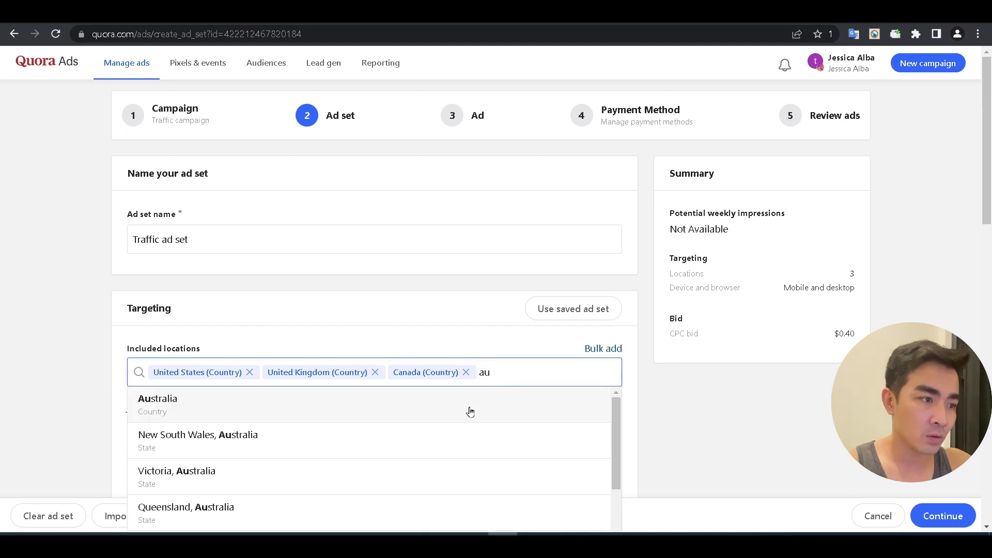
{"action": "left_click", "coordinate": [470, 411]}
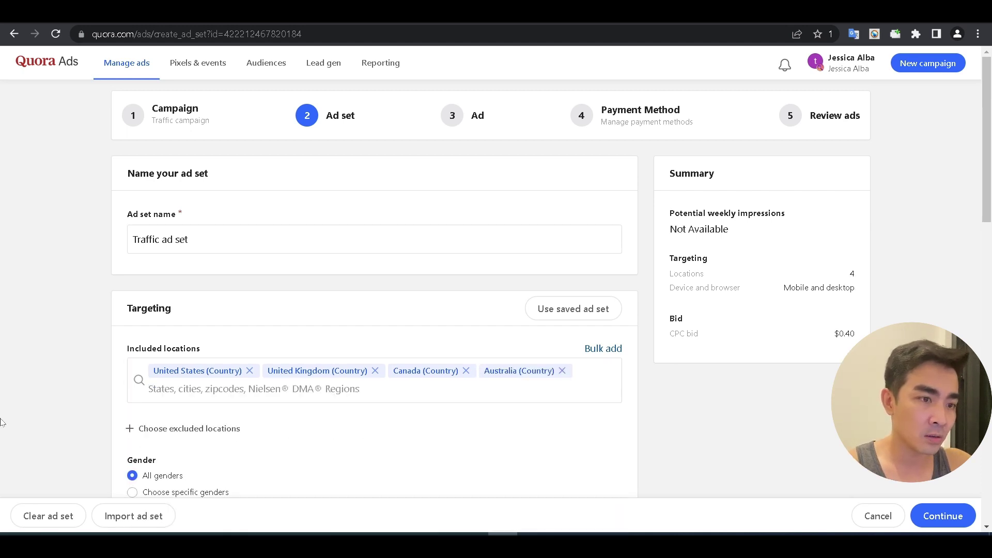
Step: Set the ad set's targeting type to Broad
{"action": "scroll", "coordinate": [31, 421], "scroll_direction": "down", "scroll_amount": 2}
{"action": "scroll", "coordinate": [49, 419], "scroll_direction": "down", "scroll_amount": 1}
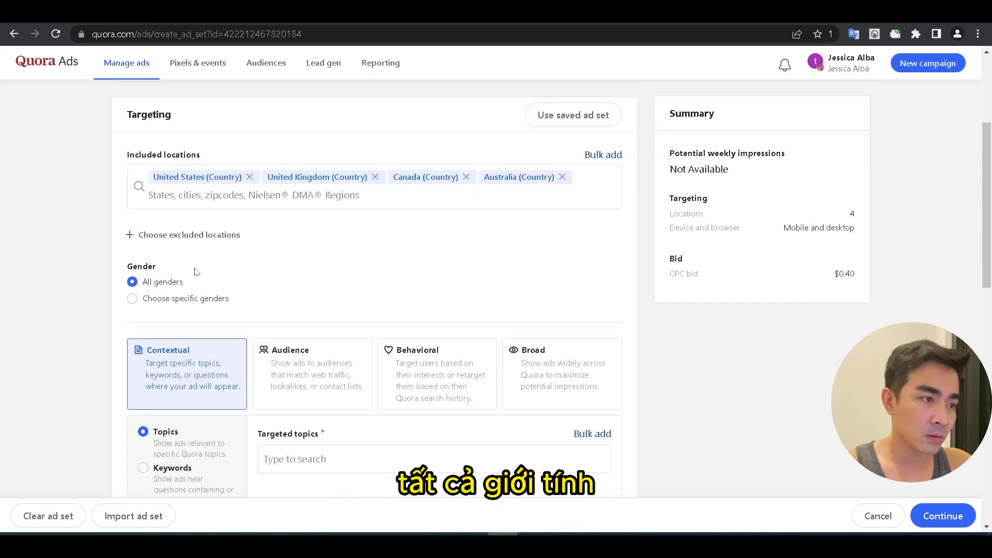
{"action": "scroll", "coordinate": [517, 318], "scroll_direction": "down", "scroll_amount": 1}
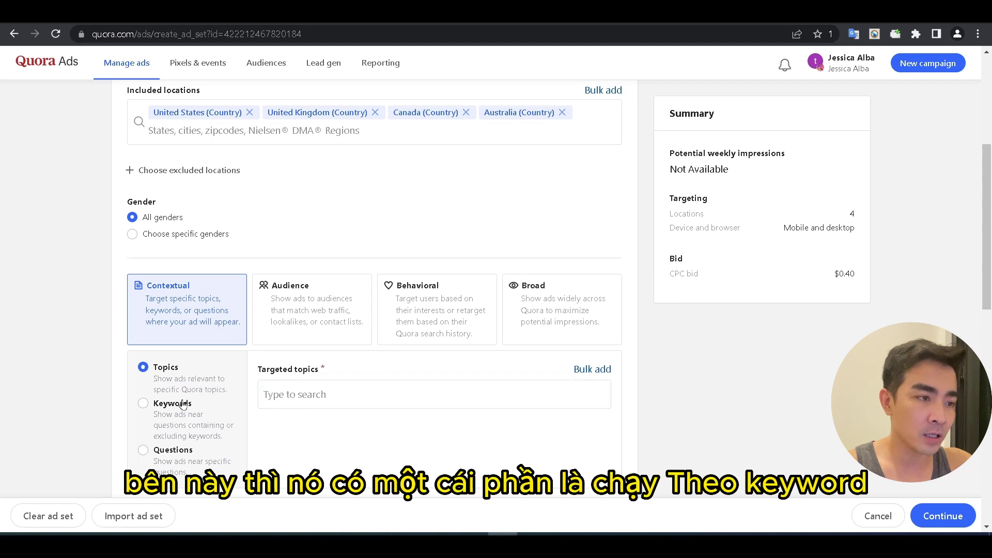
{"action": "scroll", "coordinate": [184, 408], "scroll_direction": "down", "scroll_amount": 1}
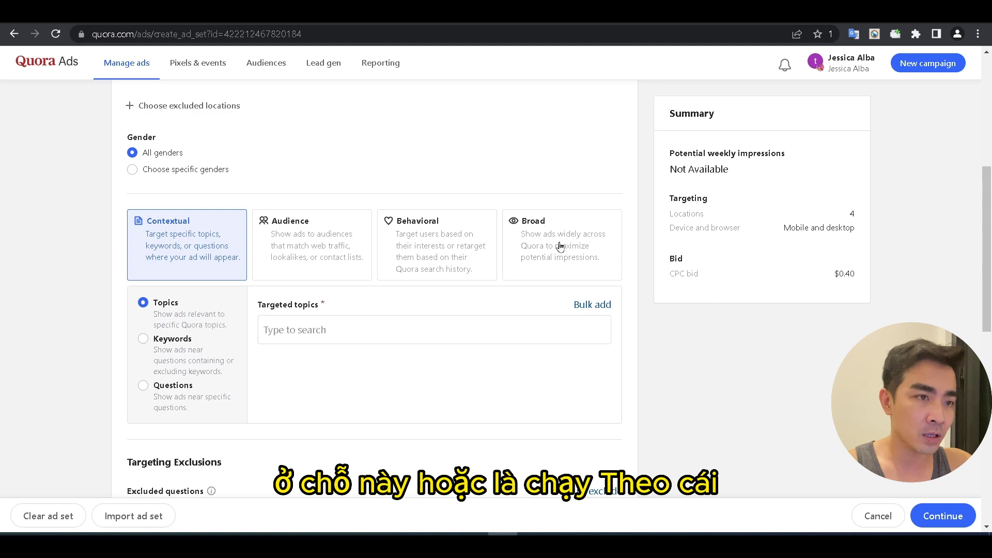
{"action": "left_click", "coordinate": [291, 251]}
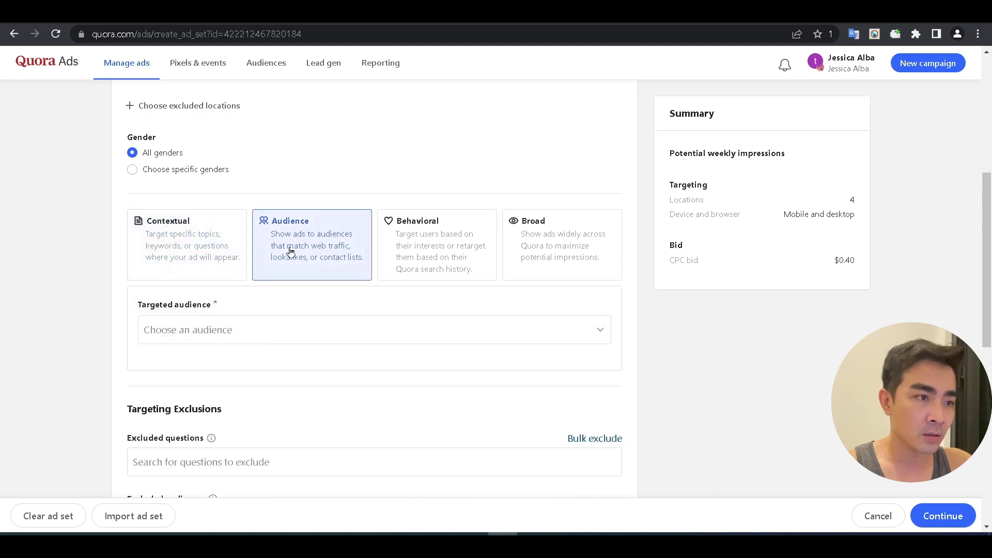
{"action": "left_click", "coordinate": [547, 244]}
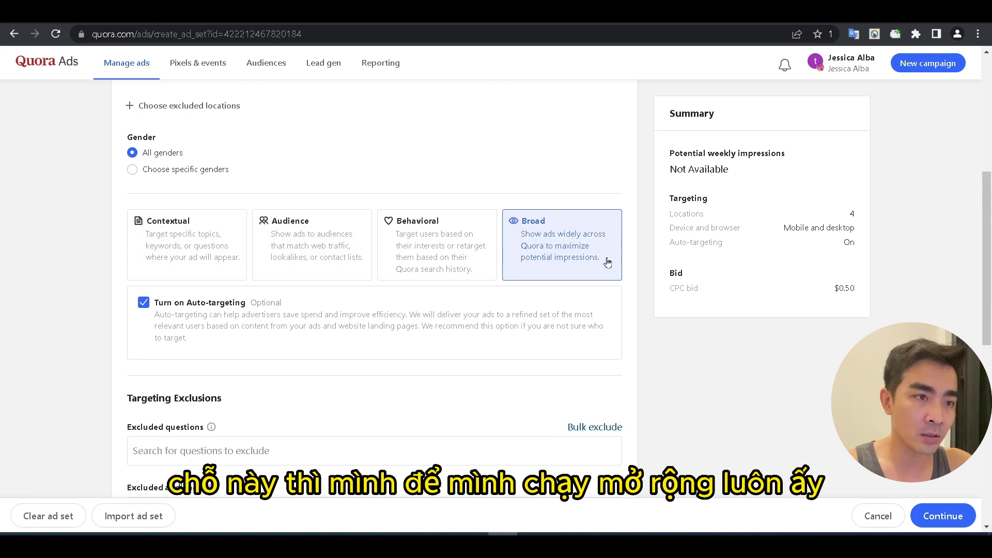
Step: Switch the ad set to Contextual keyword targeting and add "fashion" as a targeted keyword
{"action": "scroll", "coordinate": [518, 268], "scroll_direction": "up", "scroll_amount": 2}
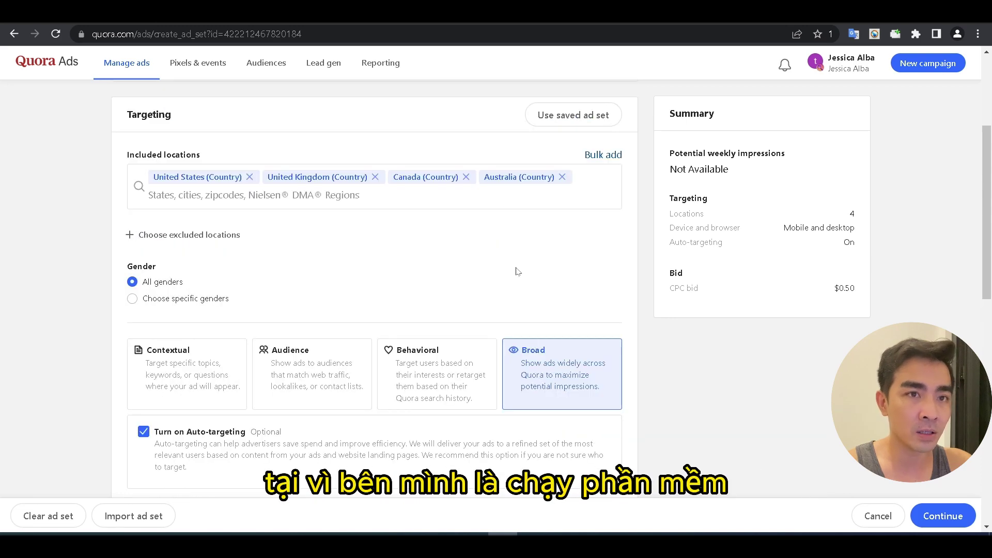
{"action": "scroll", "coordinate": [519, 299], "scroll_direction": "down", "scroll_amount": 1}
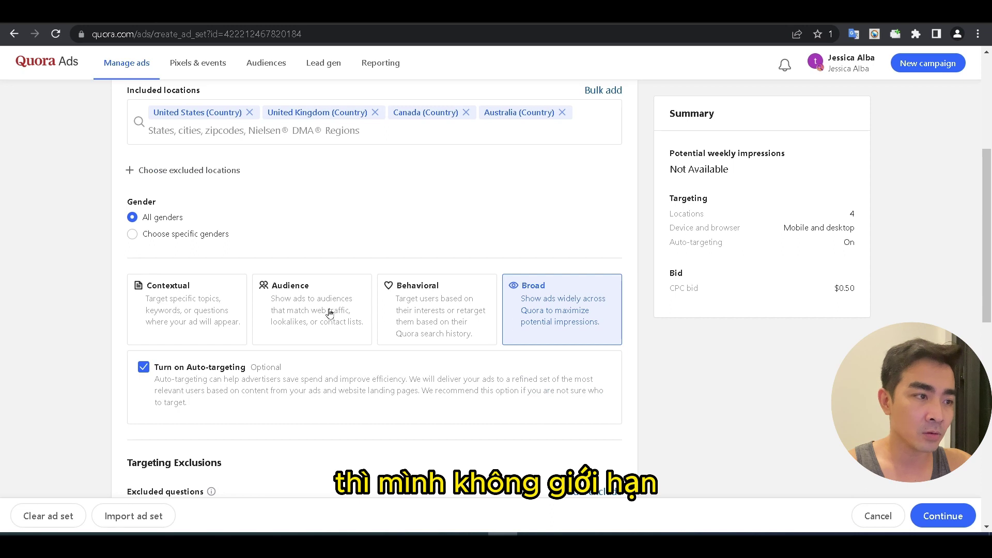
{"action": "left_click", "coordinate": [187, 299]}
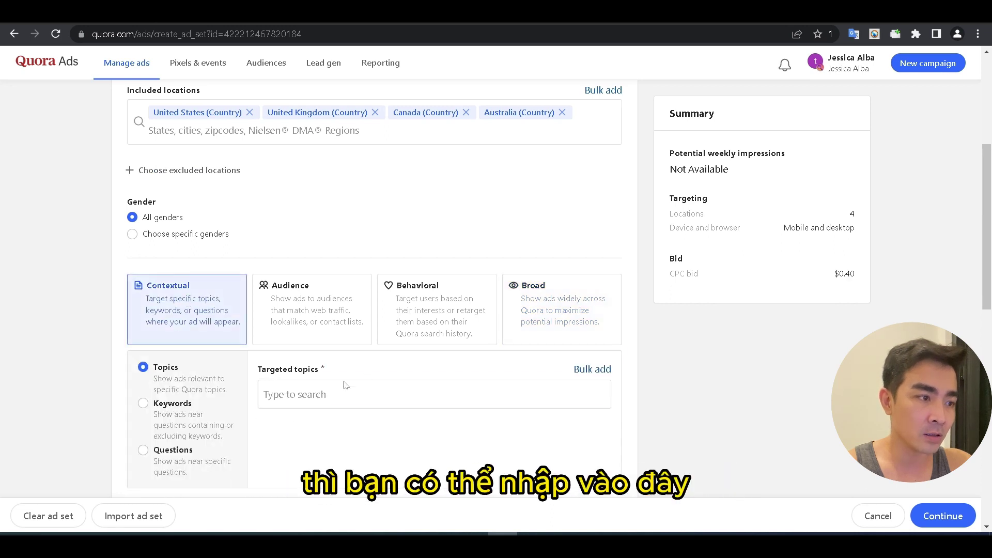
{"action": "left_click", "coordinate": [375, 396]}
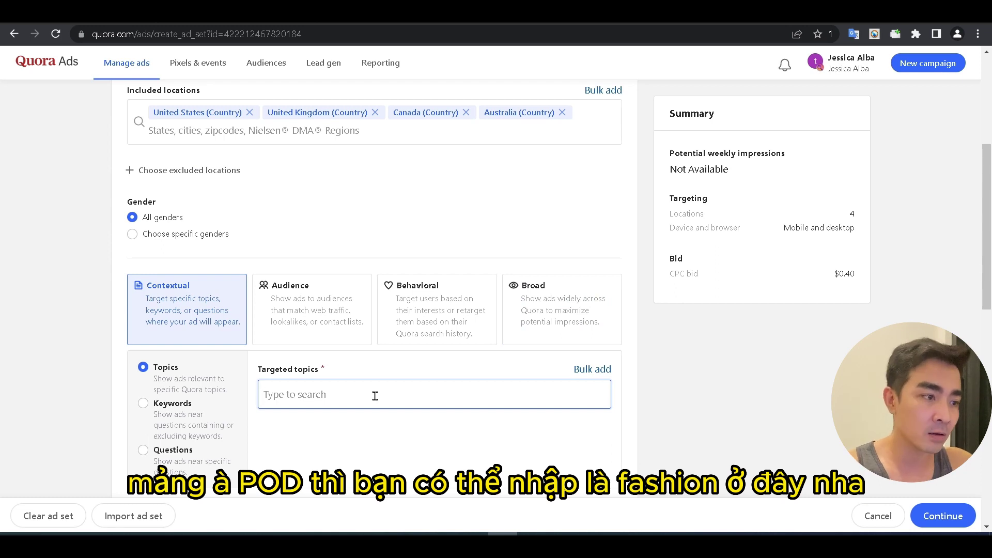
{"action": "left_click", "coordinate": [175, 405]}
{"action": "left_click", "coordinate": [335, 396]}
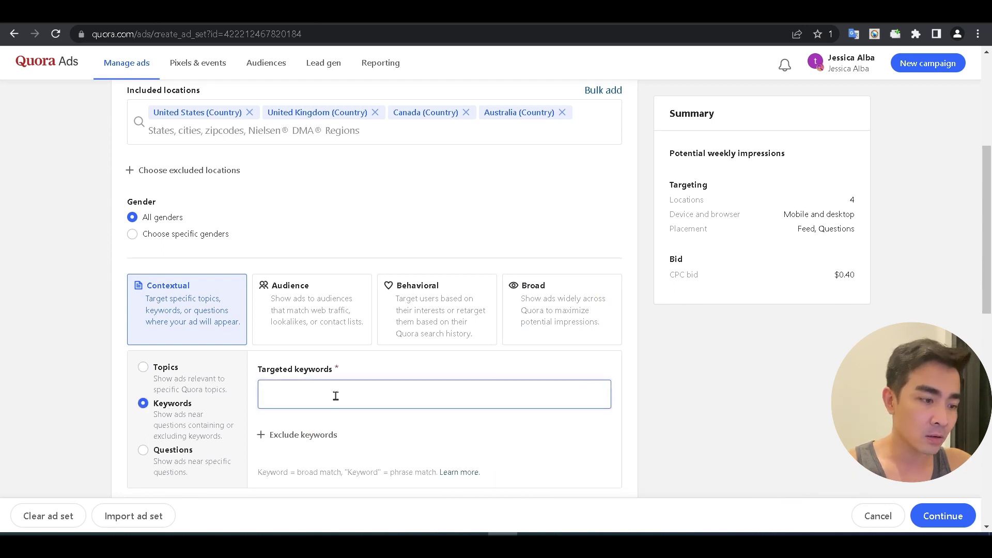
{"action": "type", "text": "fasshion"}
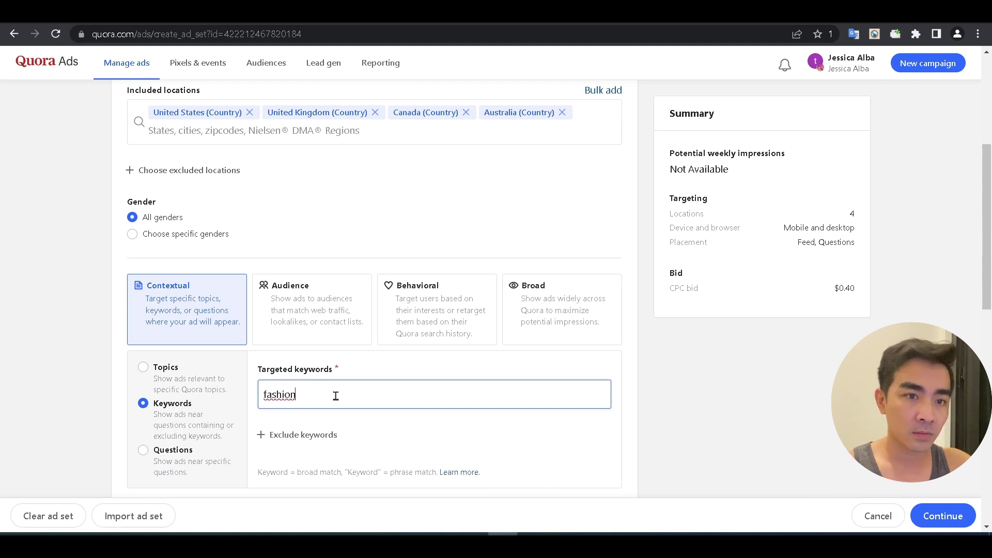
{"action": "key", "text": "Return"}
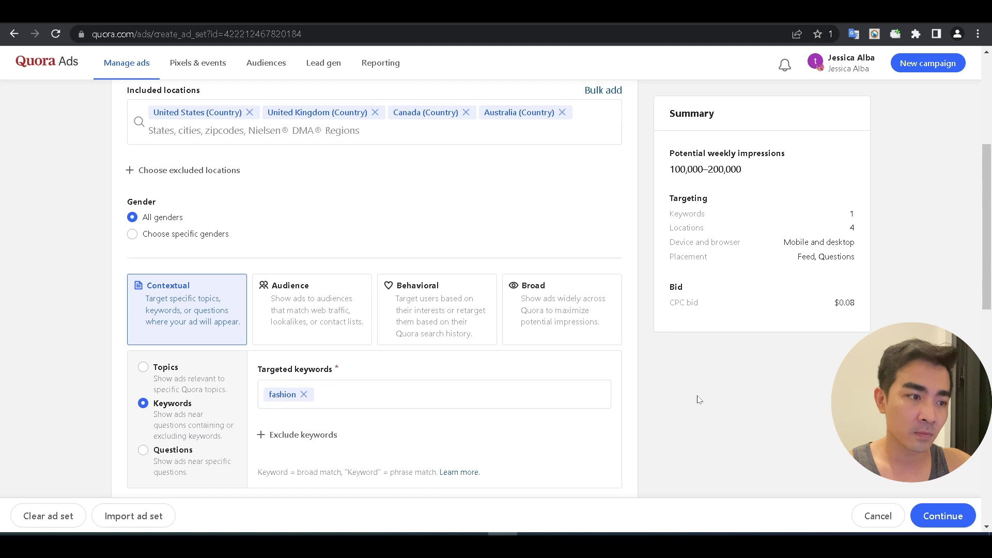
Step: Examine the potential weekly impressions estimate in the ad set summary
{"action": "double_click", "coordinate": [709, 169]}
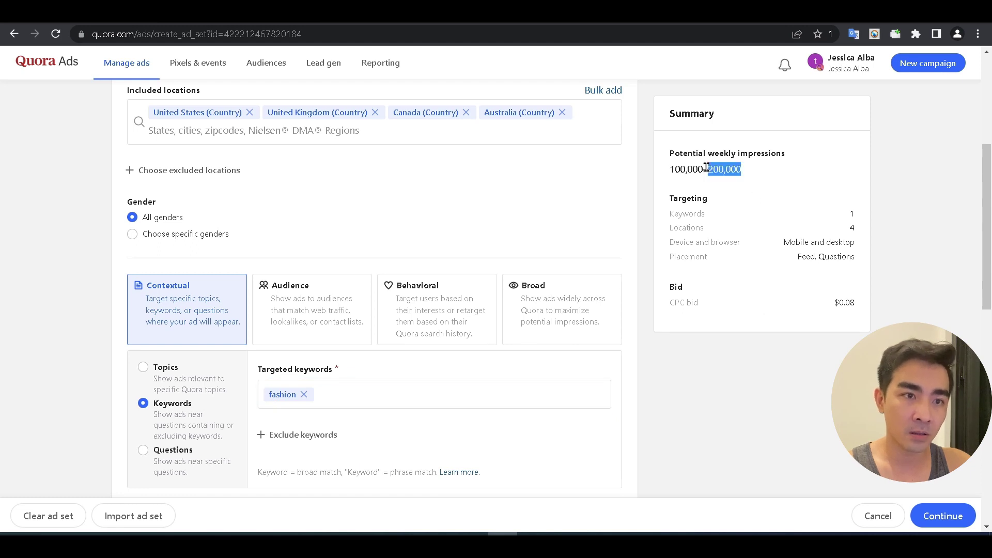
{"action": "triple_click", "coordinate": [709, 169]}
{"action": "left_click", "coordinate": [752, 163]}
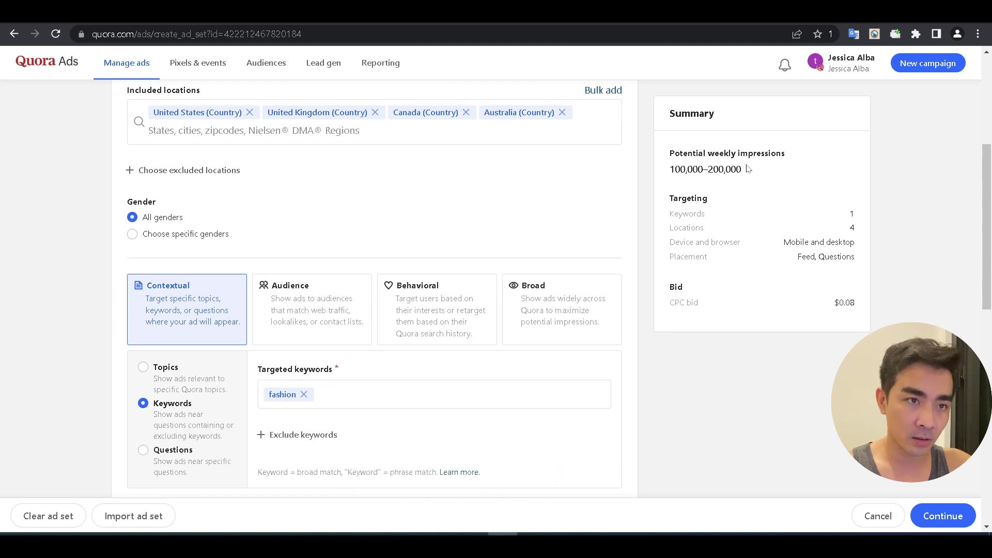
{"action": "double_click", "coordinate": [734, 169]}
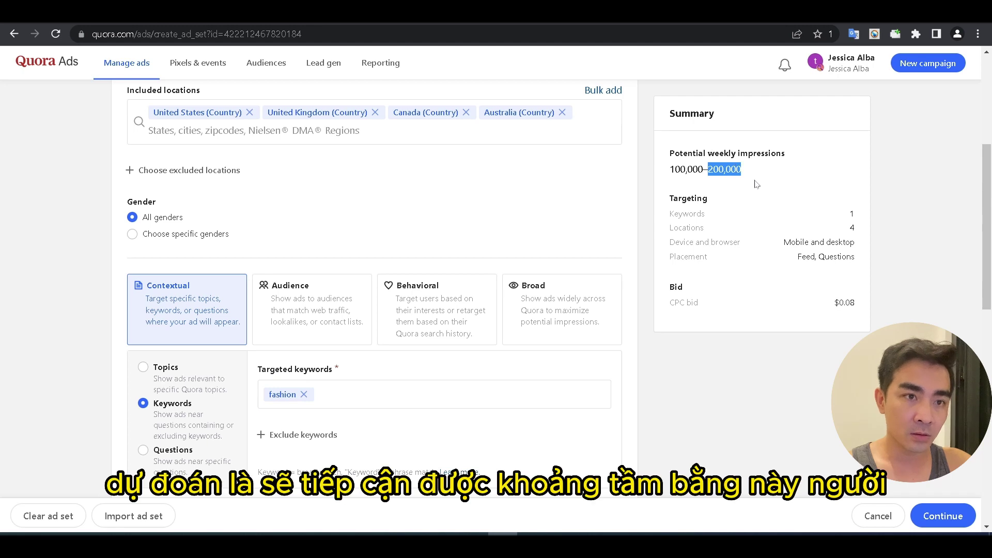
{"action": "left_click", "coordinate": [749, 176]}
{"action": "left_click_drag", "start_coordinate": [734, 168], "coordinate": [662, 170]}
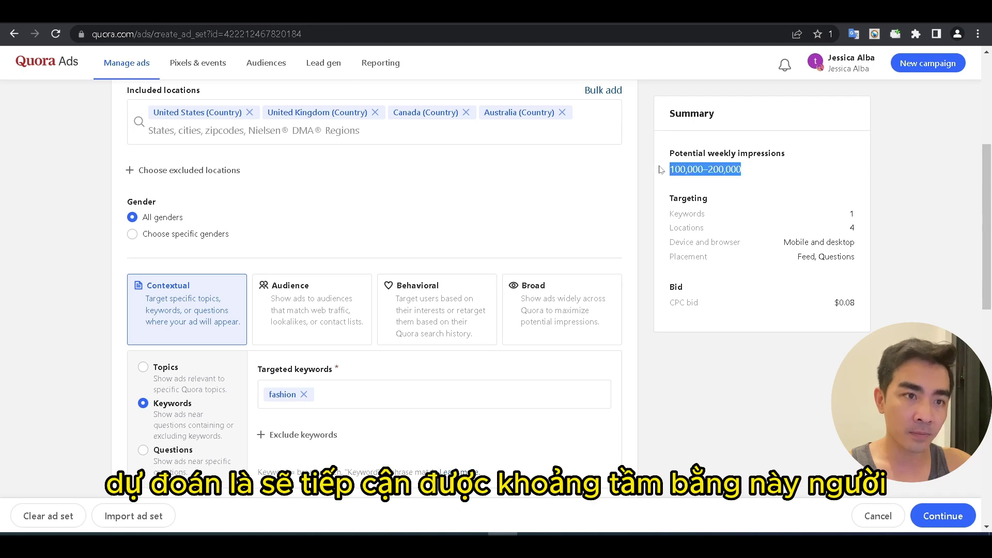
{"action": "left_click", "coordinate": [763, 214]}
Step: Add "shirt" as another targeted keyword
{"action": "left_click", "coordinate": [400, 387]}
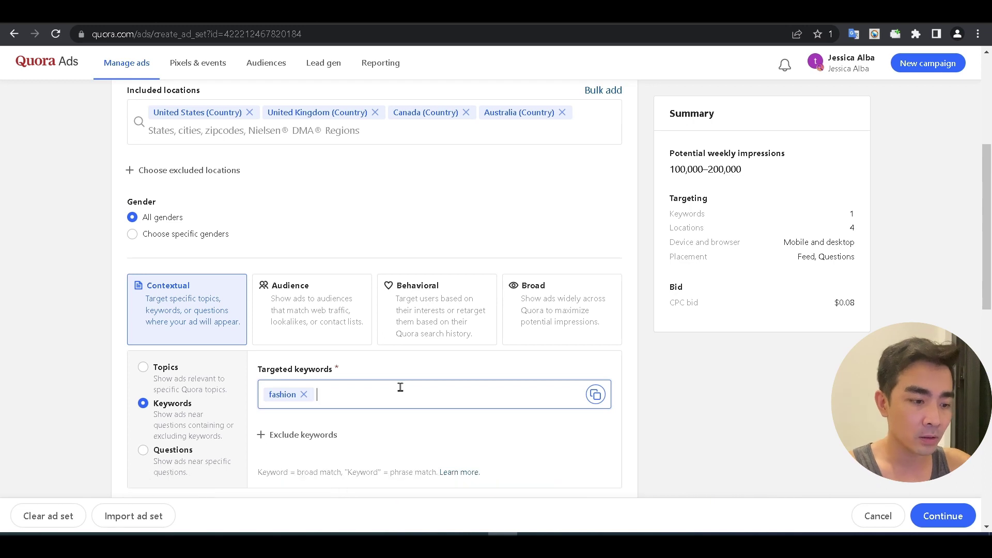
{"action": "type", "text": "shirt"}
{"action": "key", "text": "Return"}
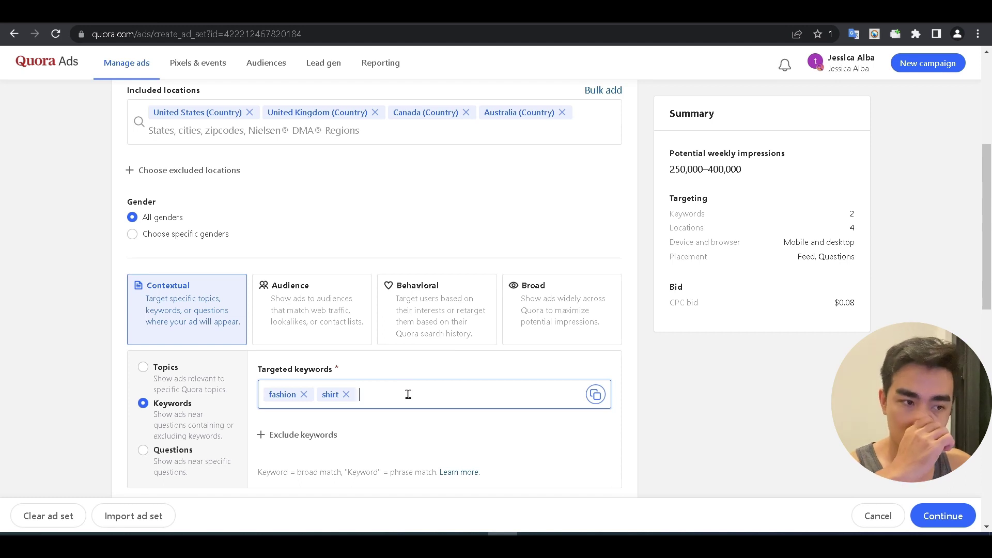
Step: Remove the "shirt" and "fashion" keywords and return the ad set's targeting type to Broad
{"action": "left_click", "coordinate": [347, 394]}
{"action": "left_click", "coordinate": [304, 396]}
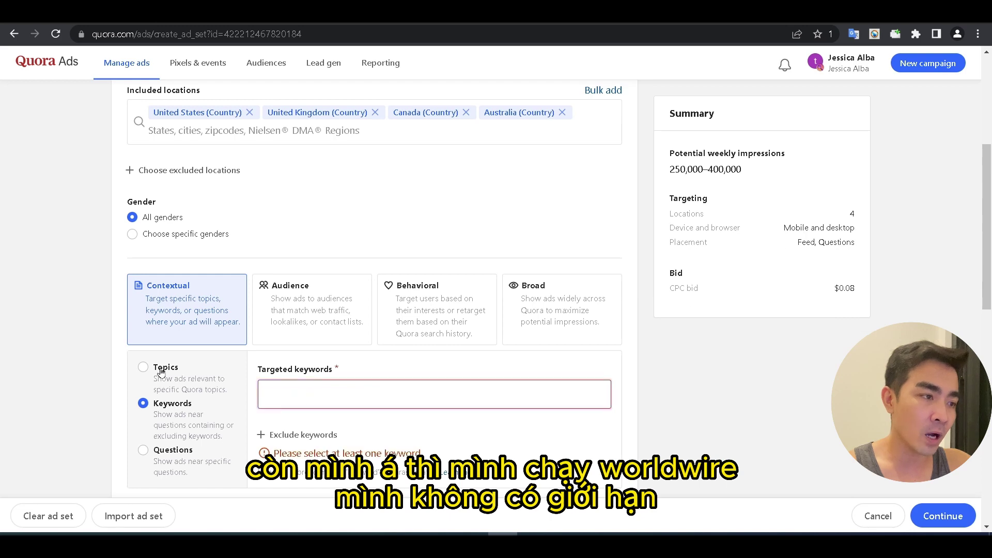
{"action": "left_click", "coordinate": [606, 323]}
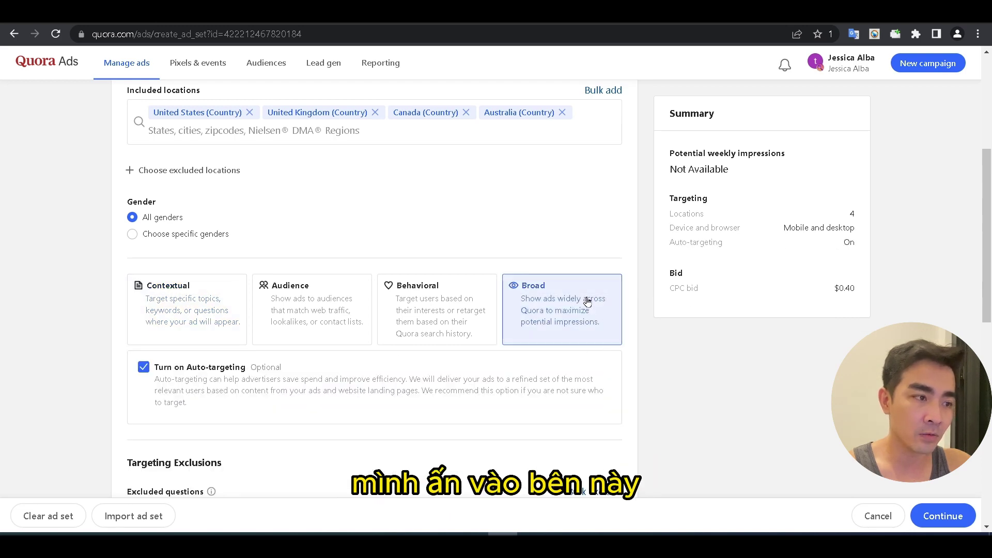
Step: Review the Behavioral targeting options and the targeted audience choices available under Audience targeting
{"action": "scroll", "coordinate": [491, 362], "scroll_direction": "down", "scroll_amount": 2}
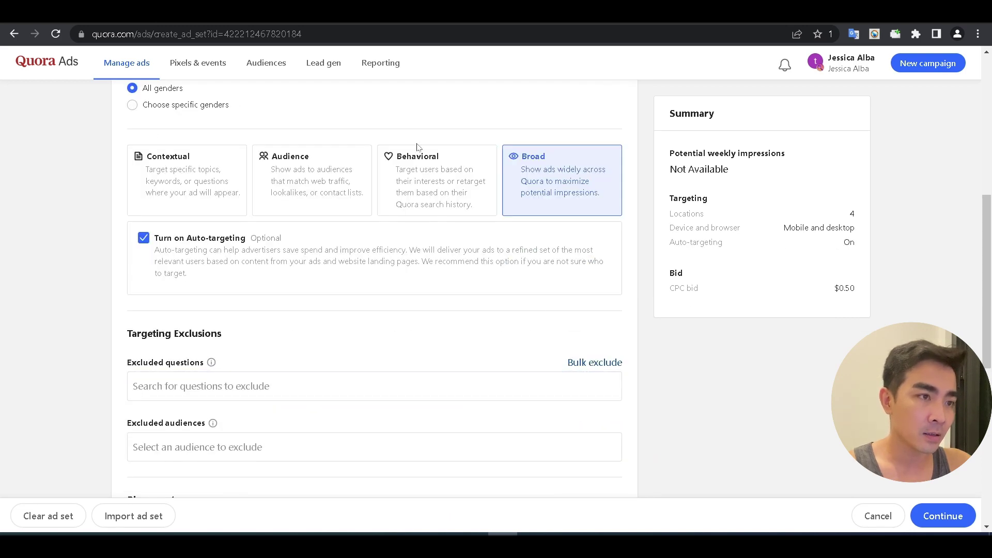
{"action": "left_click", "coordinate": [431, 161]}
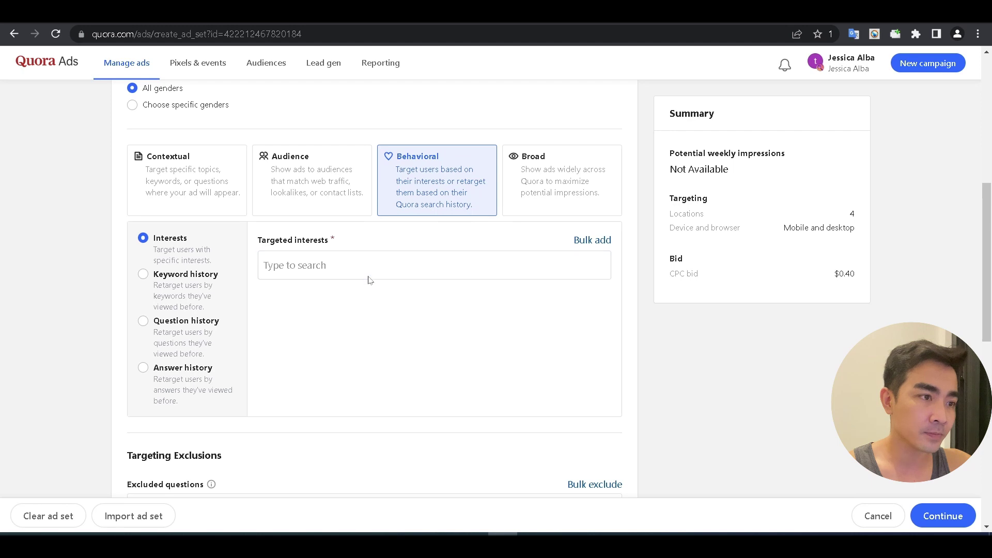
{"action": "left_click", "coordinate": [313, 182]}
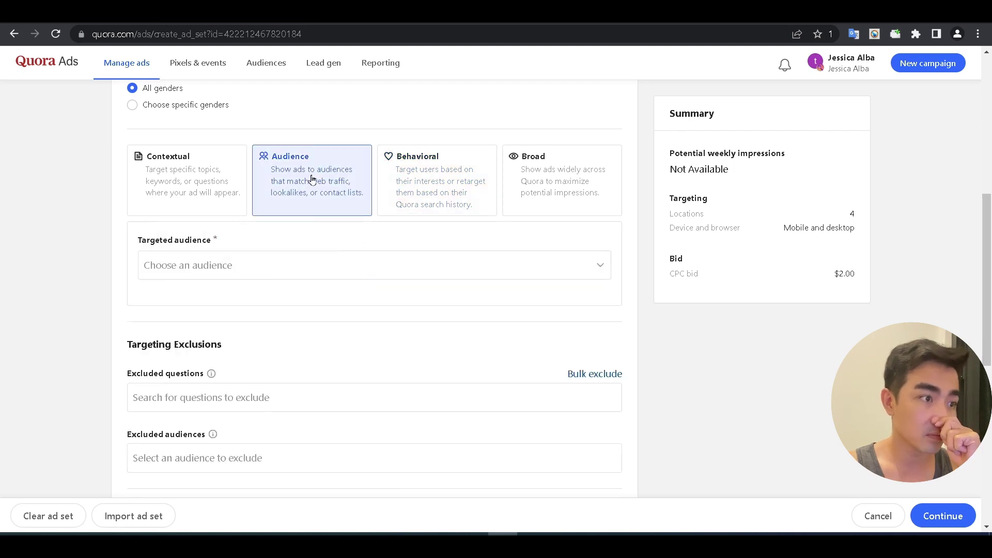
{"action": "left_click", "coordinate": [260, 264]}
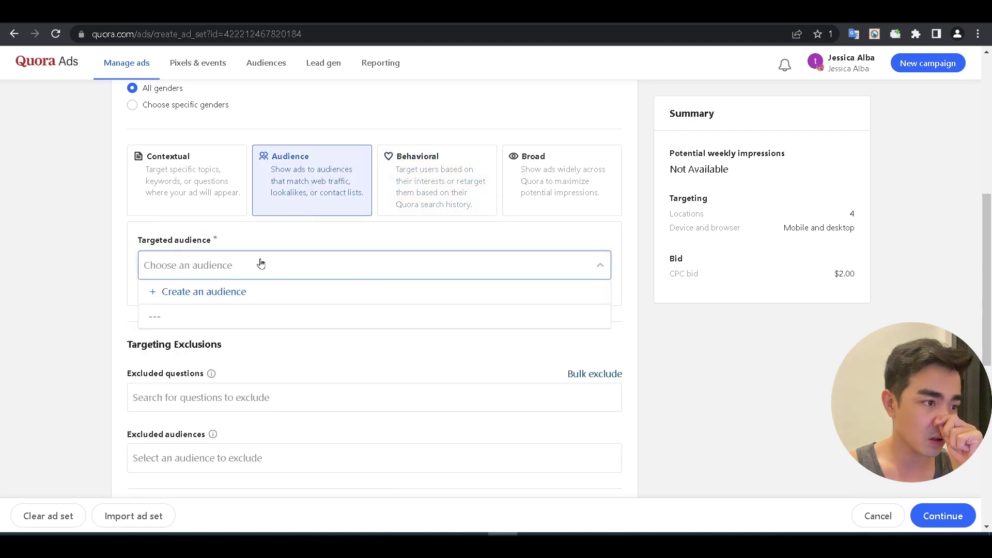
{"action": "left_click", "coordinate": [307, 231]}
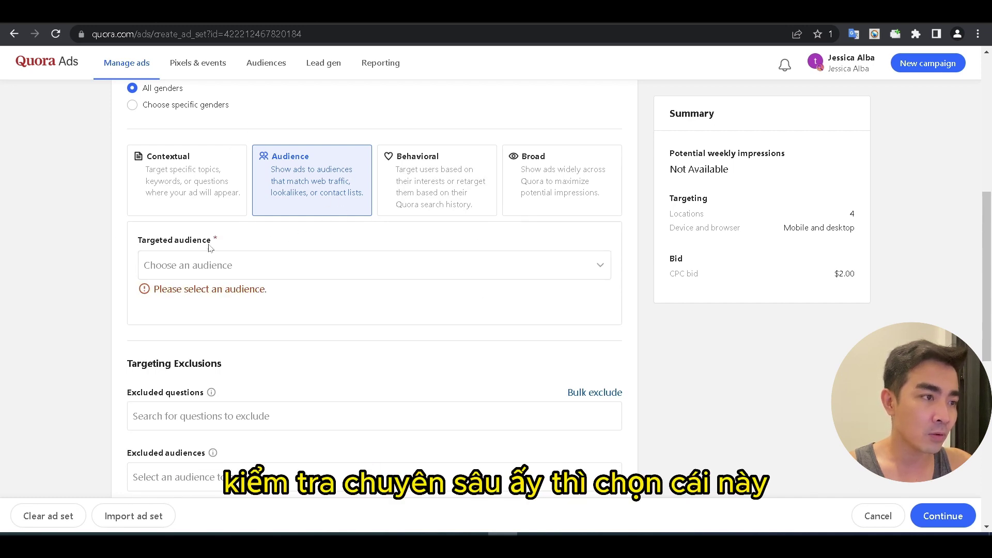
Step: Look through the Keywords and Questions options of Contextual targeting, and switch the targeting type back to Broad
{"action": "left_click", "coordinate": [169, 178]}
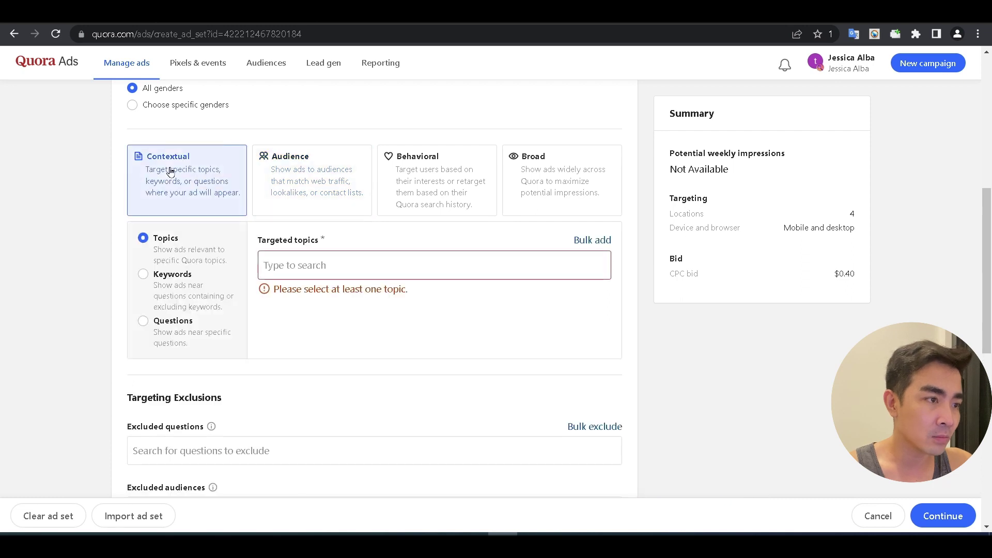
{"action": "left_click", "coordinate": [171, 279]}
{"action": "left_click", "coordinate": [179, 330]}
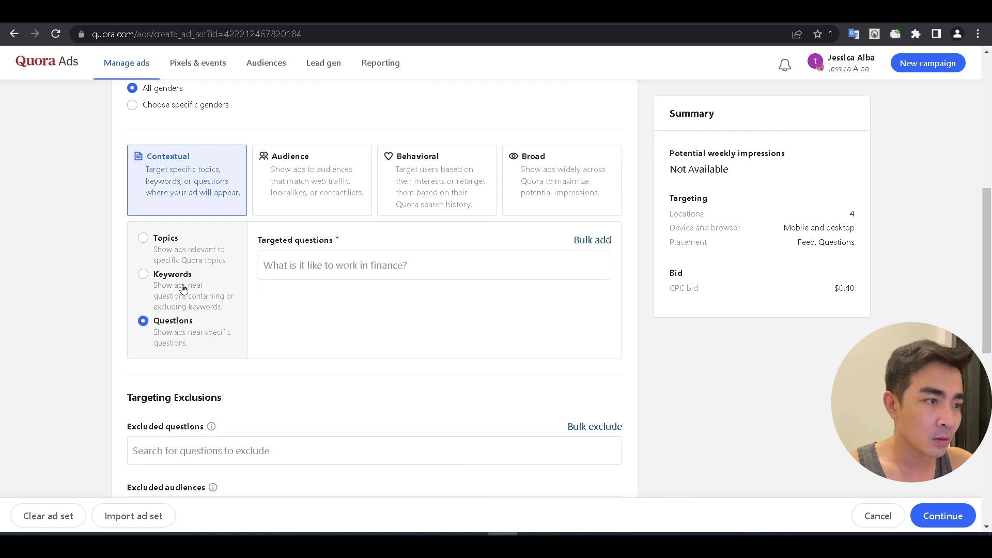
{"action": "left_click", "coordinate": [178, 282]}
{"action": "left_click", "coordinate": [547, 193]}
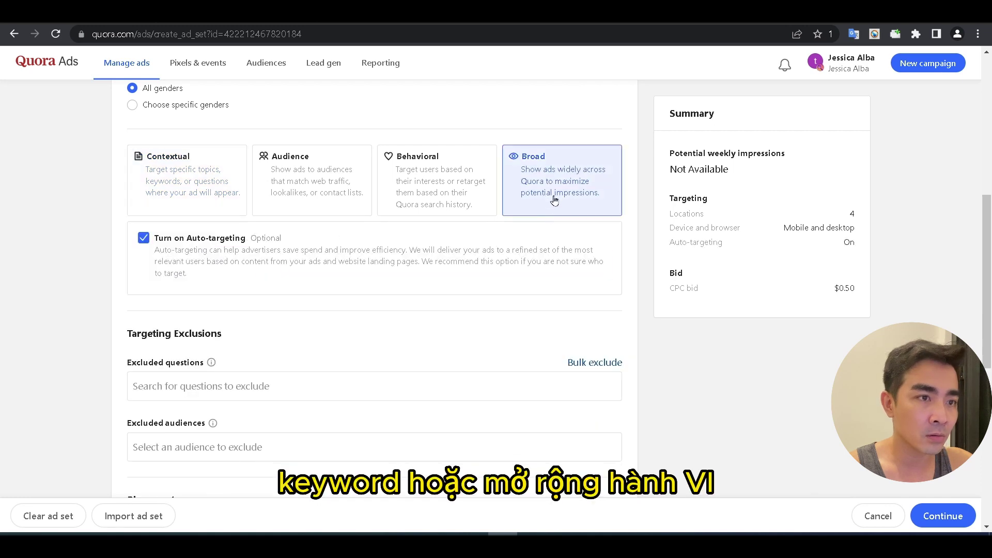
Step: Check the targeted interests field under Behavioral targeting, and reselect Broad as the targeting type
{"action": "left_click", "coordinate": [445, 200]}
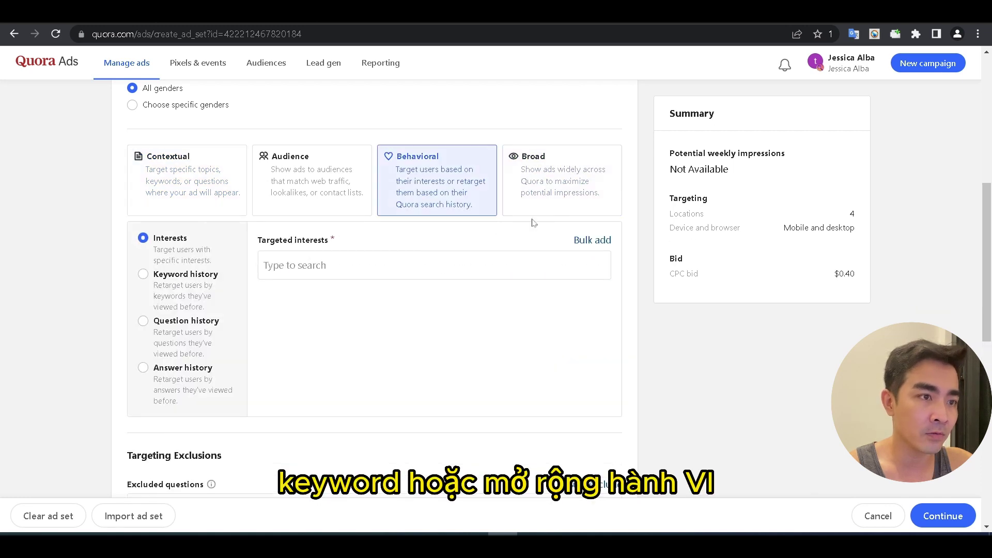
{"action": "left_click", "coordinate": [348, 263]}
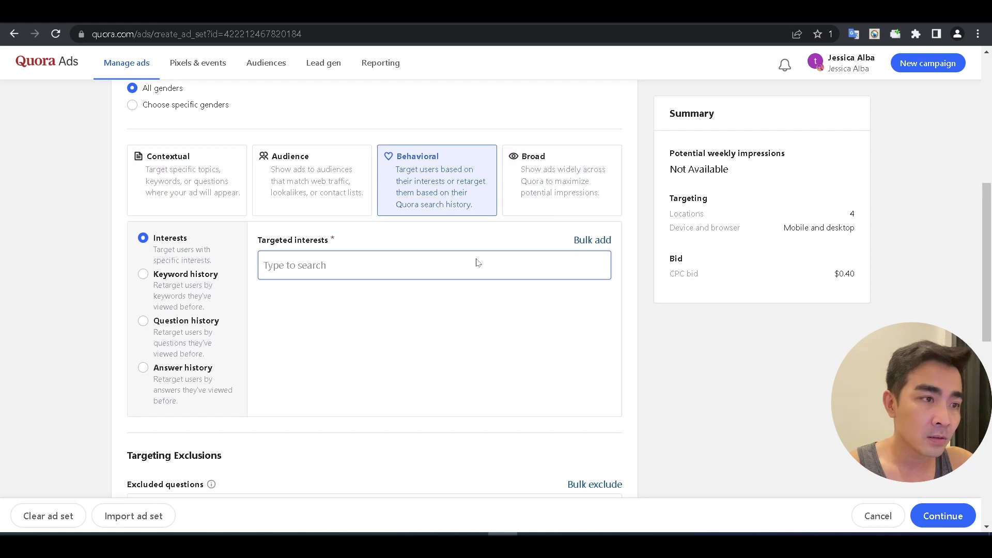
{"action": "left_click", "coordinate": [548, 204]}
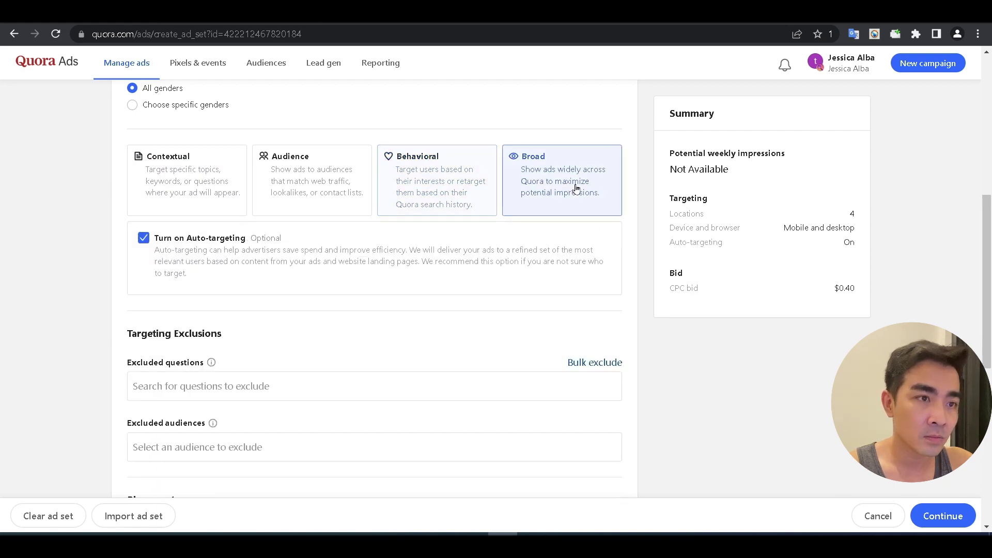
Step: Review the targeting exclusions and the specific placement choices, and set the placement back to All placements
{"action": "scroll", "coordinate": [321, 296], "scroll_direction": "down", "scroll_amount": 3}
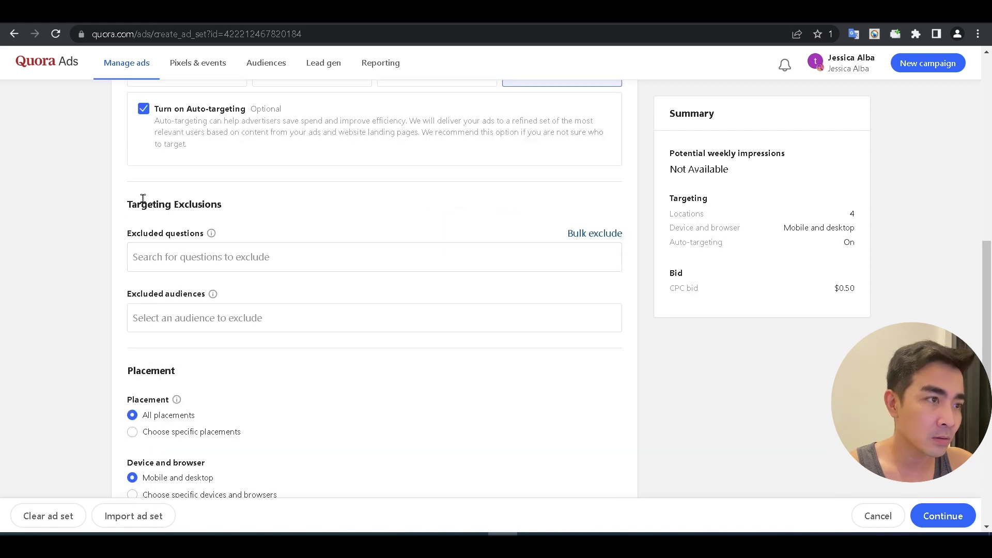
{"action": "scroll", "coordinate": [212, 200], "scroll_direction": "up", "scroll_amount": 1}
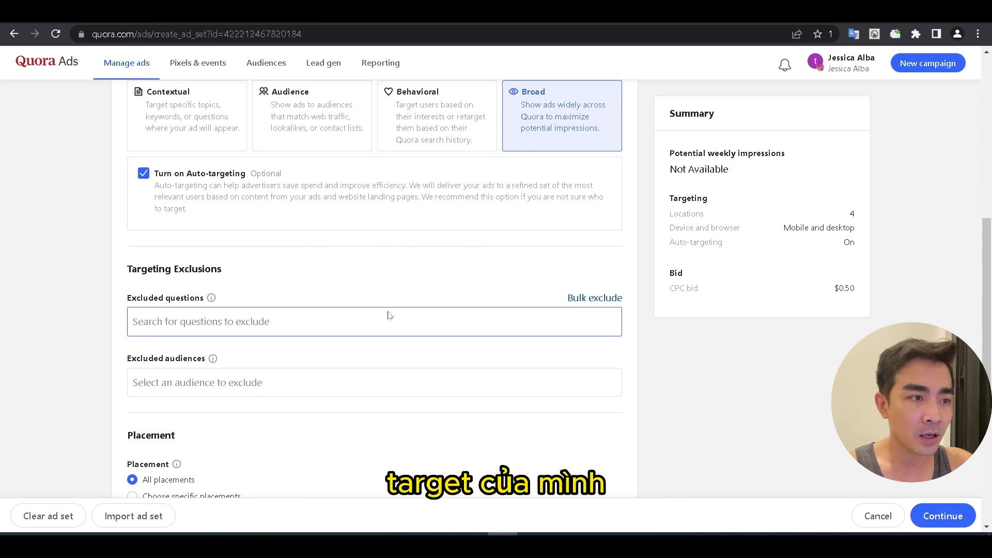
{"action": "scroll", "coordinate": [318, 330], "scroll_direction": "down", "scroll_amount": 1}
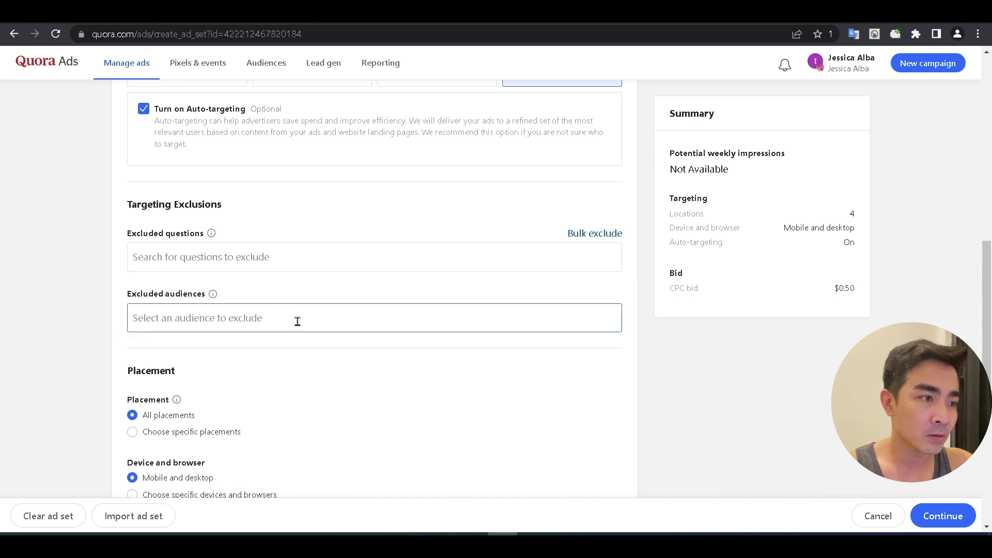
{"action": "scroll", "coordinate": [295, 323], "scroll_direction": "down", "scroll_amount": 1}
{"action": "scroll", "coordinate": [202, 331], "scroll_direction": "down", "scroll_amount": 2}
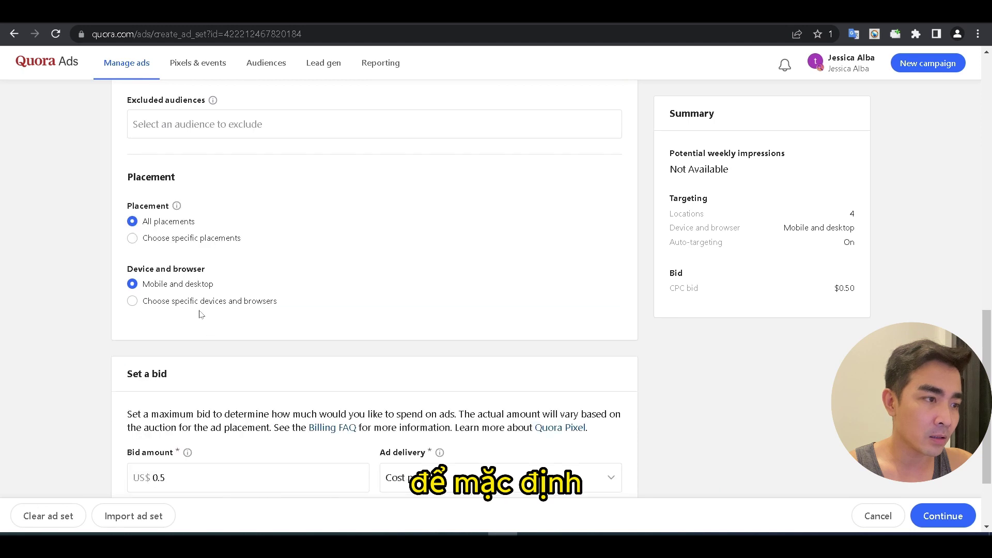
{"action": "left_click", "coordinate": [160, 241]}
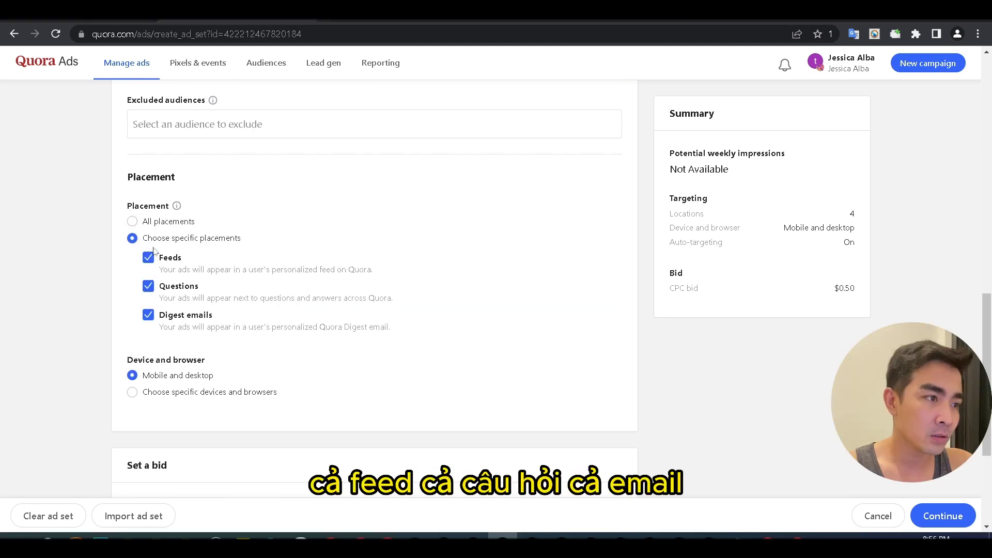
{"action": "left_click", "coordinate": [133, 221]}
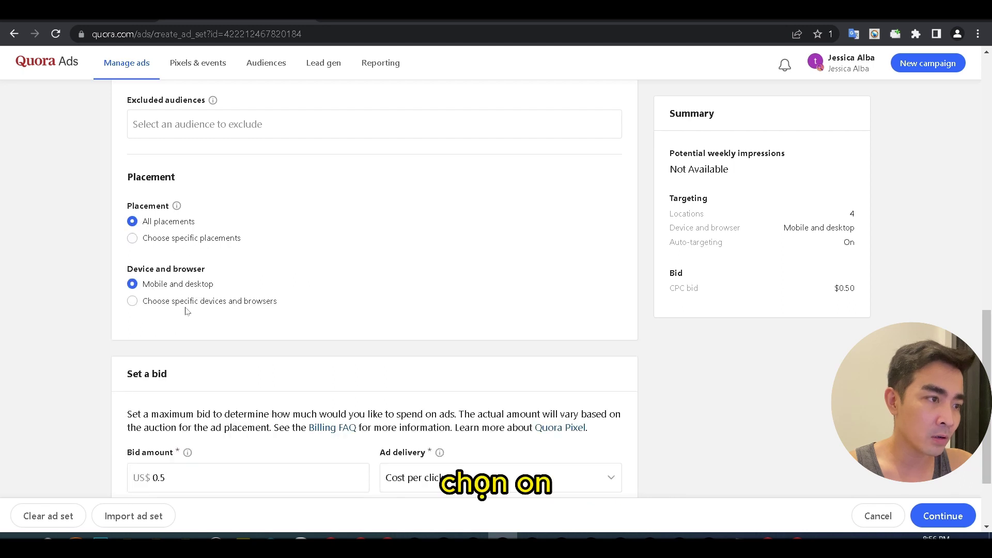
Step: Limit the ad set to specific devices and browsers, excluding all mobile devices and including all desktop browsers
{"action": "left_click", "coordinate": [151, 304]}
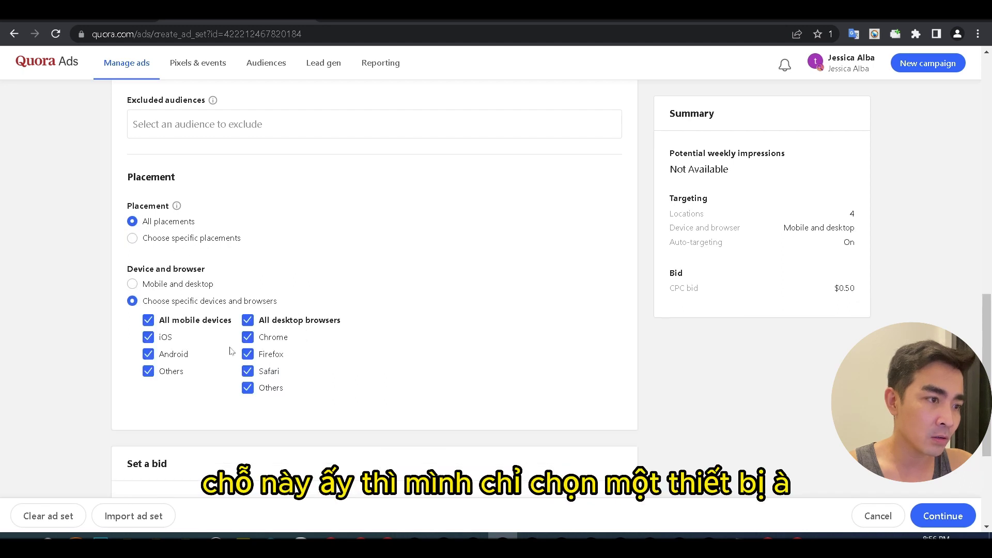
{"action": "left_click", "coordinate": [150, 325]}
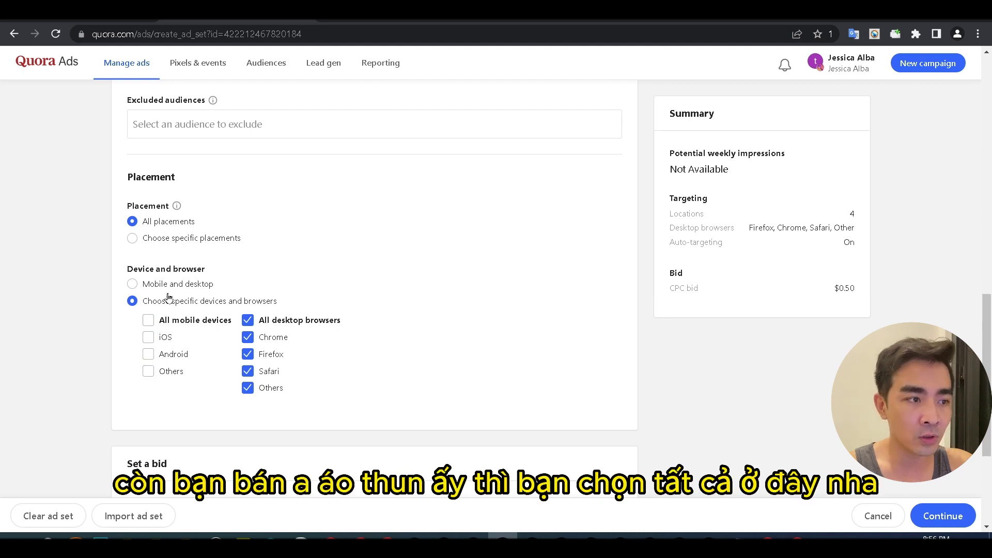
{"action": "left_click", "coordinate": [137, 286]}
{"action": "left_click", "coordinate": [133, 302]}
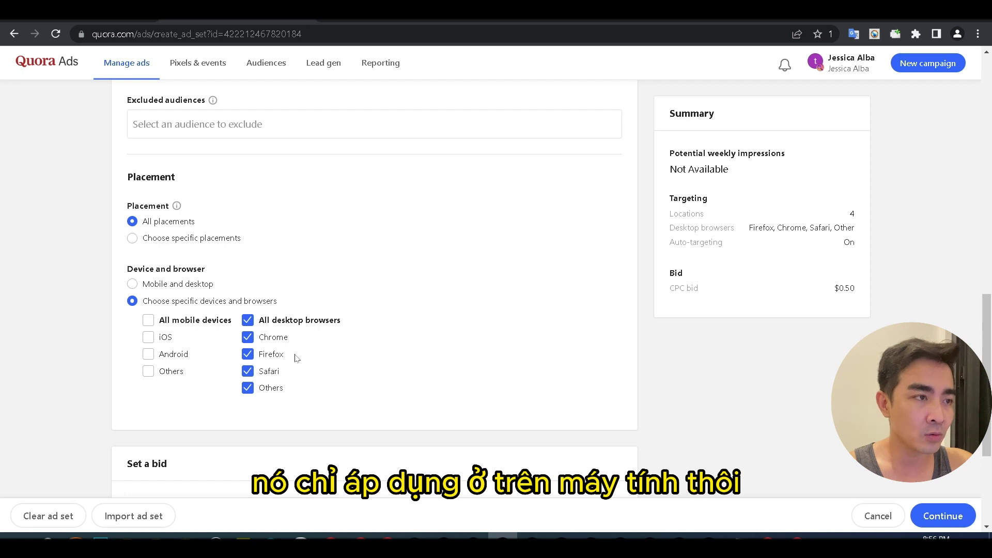
Step: Limit the desktop browsers to Chrome, set the bid amount to US$0.20, and continue to ad creation
{"action": "scroll", "coordinate": [201, 362], "scroll_direction": "down", "scroll_amount": 1}
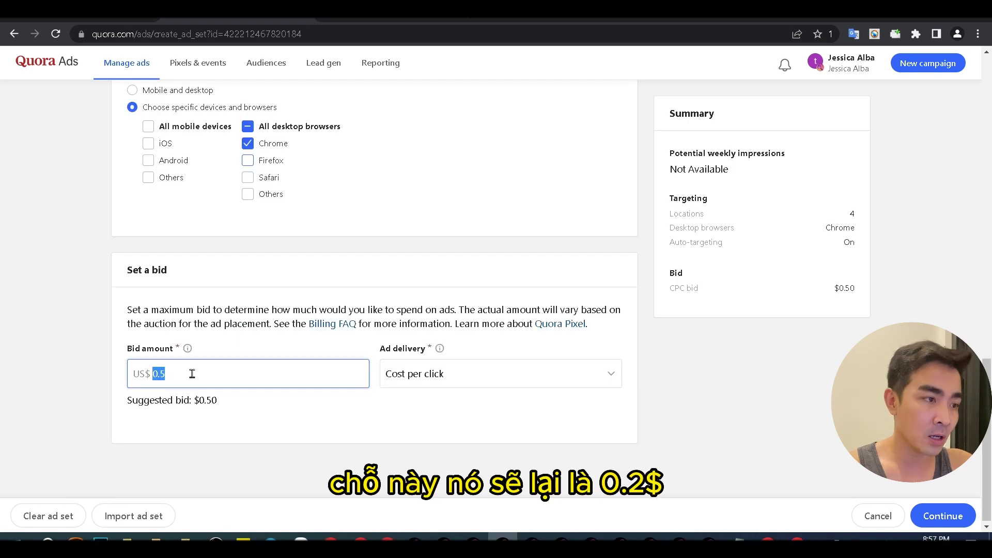
{"action": "type", "text": "0.2"}
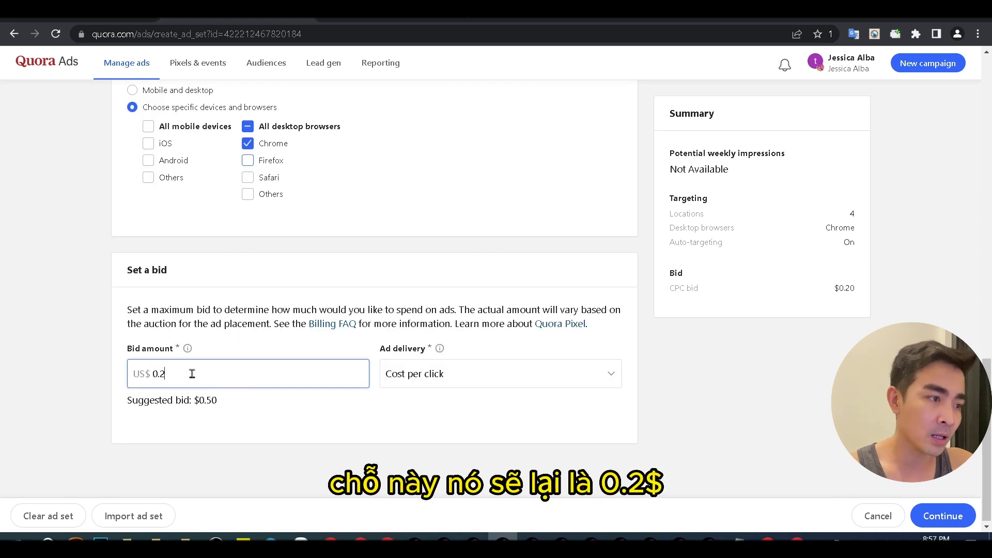
{"action": "left_click", "coordinate": [330, 420]}
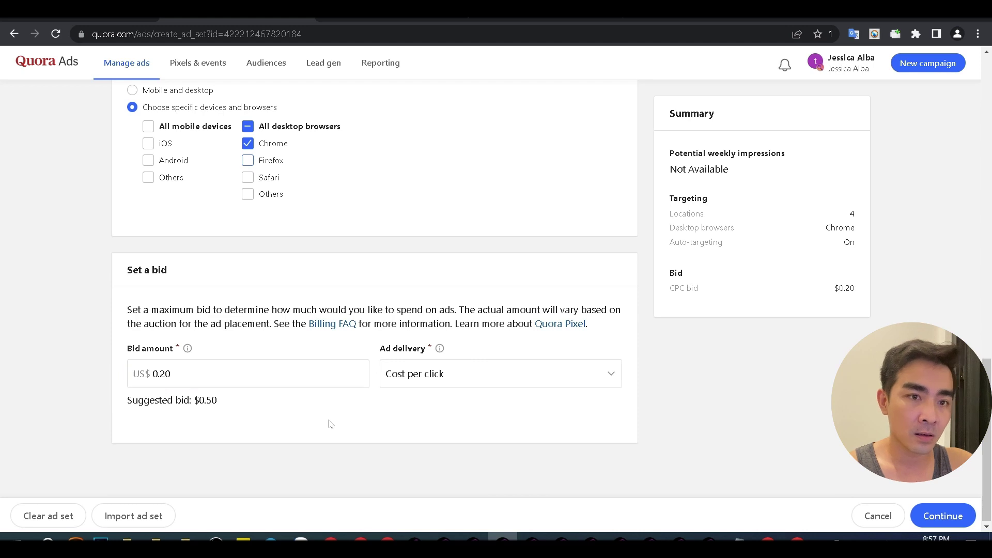
{"action": "scroll", "coordinate": [331, 425], "scroll_direction": "up", "scroll_amount": 1}
{"action": "scroll", "coordinate": [370, 417], "scroll_direction": "down", "scroll_amount": 1}
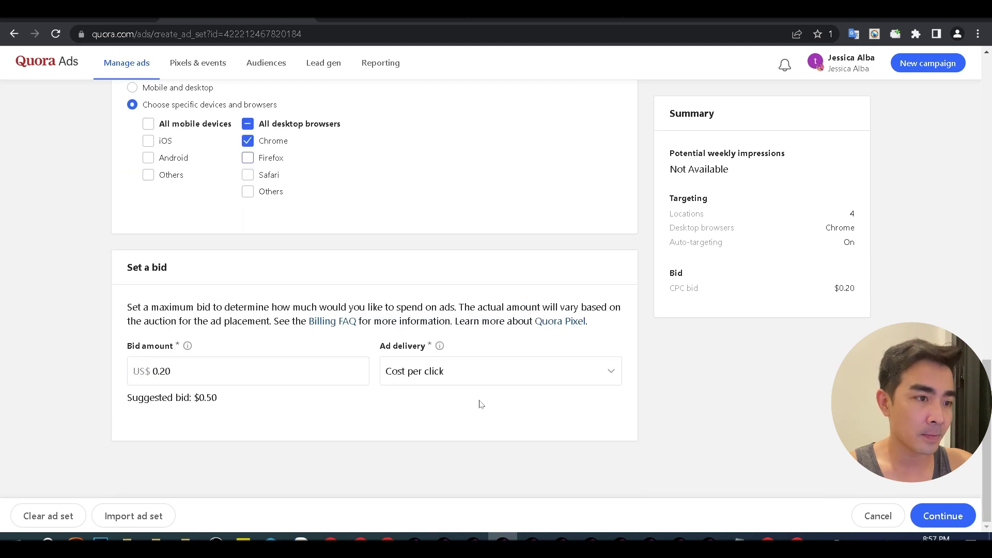
{"action": "left_click", "coordinate": [942, 513]}
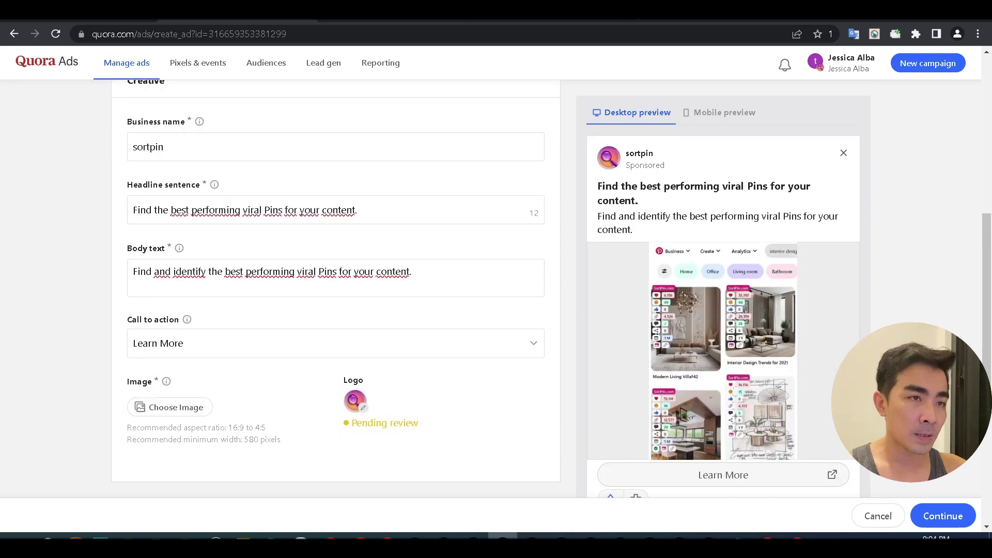
Step: Review the Quora for Business article on image ad specifications and the mobile and desktop aspect ratio examples
{"action": "key", "text": "ctrl+Tab"}
{"action": "scroll", "coordinate": [581, 260], "scroll_direction": "up", "scroll_amount": 10}
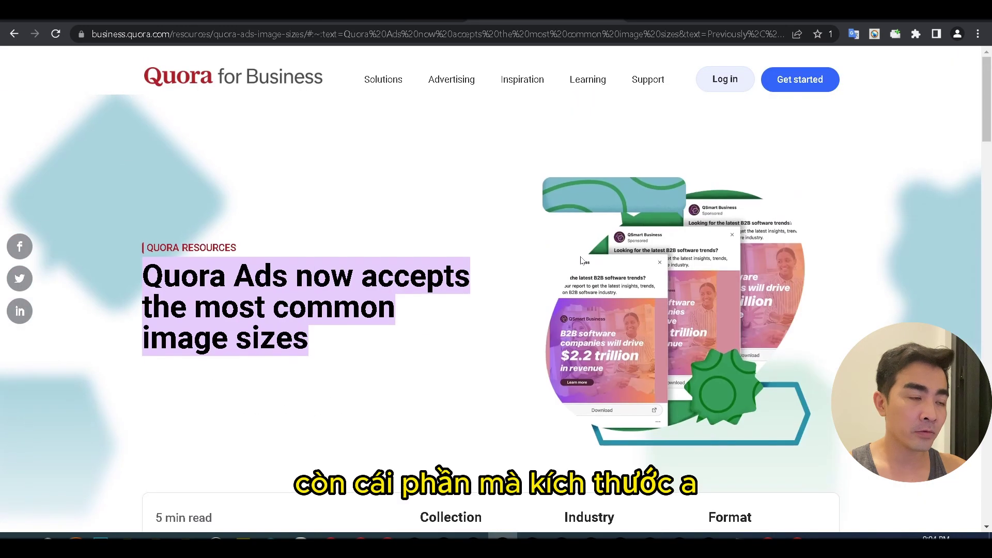
{"action": "scroll", "coordinate": [581, 260], "scroll_direction": "down", "scroll_amount": 3}
{"action": "scroll", "coordinate": [581, 256], "scroll_direction": "down", "scroll_amount": 8}
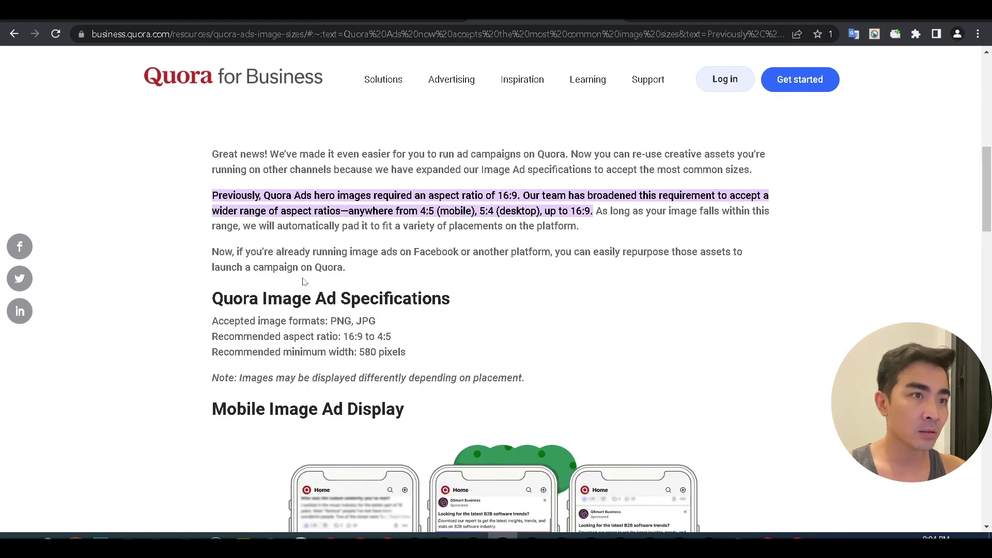
{"action": "scroll", "coordinate": [361, 346], "scroll_direction": "down", "scroll_amount": 1}
{"action": "scroll", "coordinate": [360, 345], "scroll_direction": "down", "scroll_amount": 6}
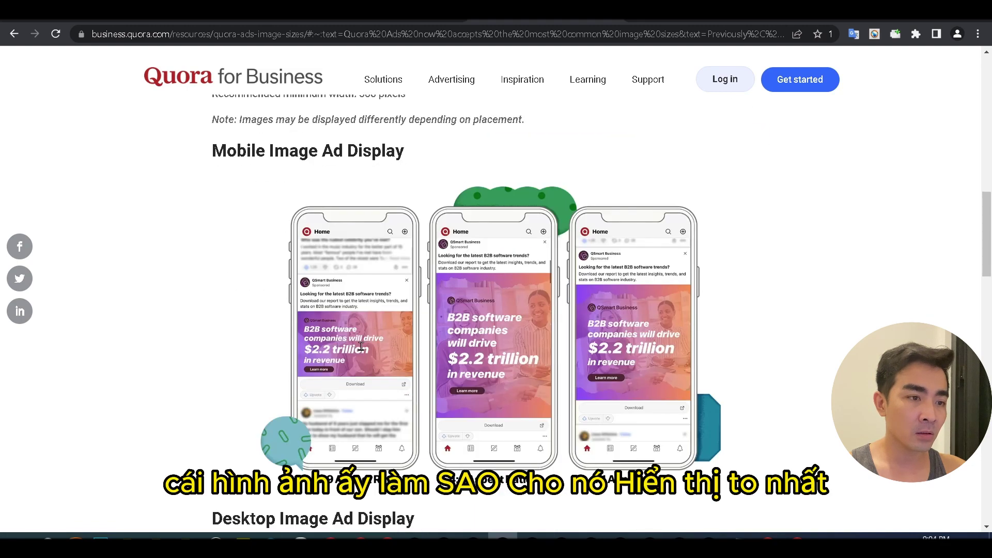
{"action": "scroll", "coordinate": [361, 347], "scroll_direction": "up", "scroll_amount": 1}
{"action": "scroll", "coordinate": [361, 349], "scroll_direction": "down", "scroll_amount": 3}
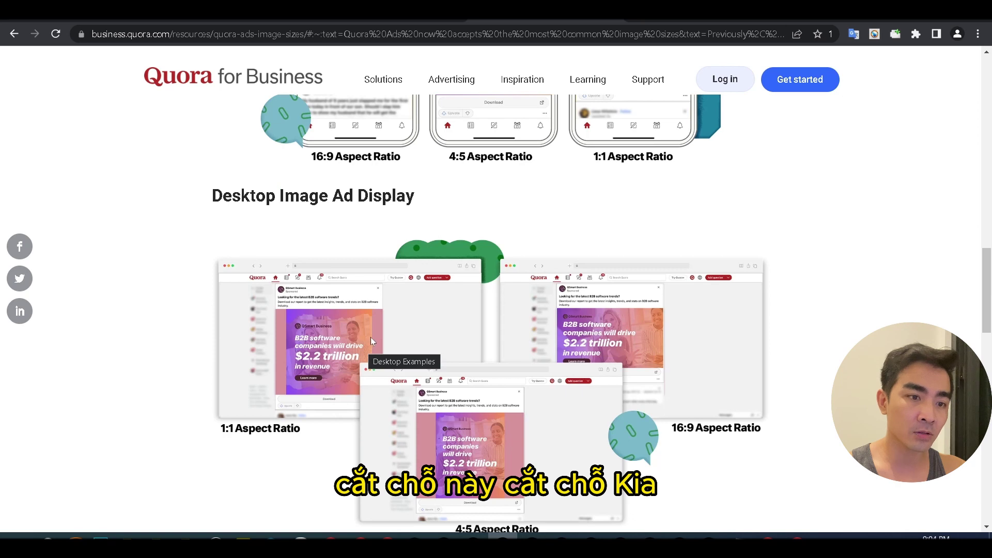
{"action": "scroll", "coordinate": [370, 337], "scroll_direction": "down", "scroll_amount": 5}
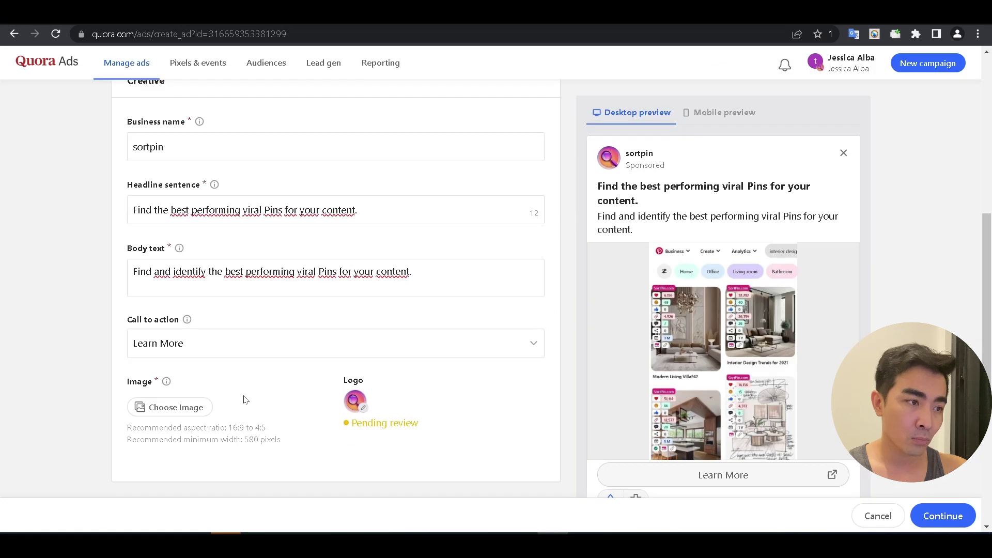
Step: Upload a new image from the computer for the sortpin ad
{"action": "left_click", "coordinate": [201, 411]}
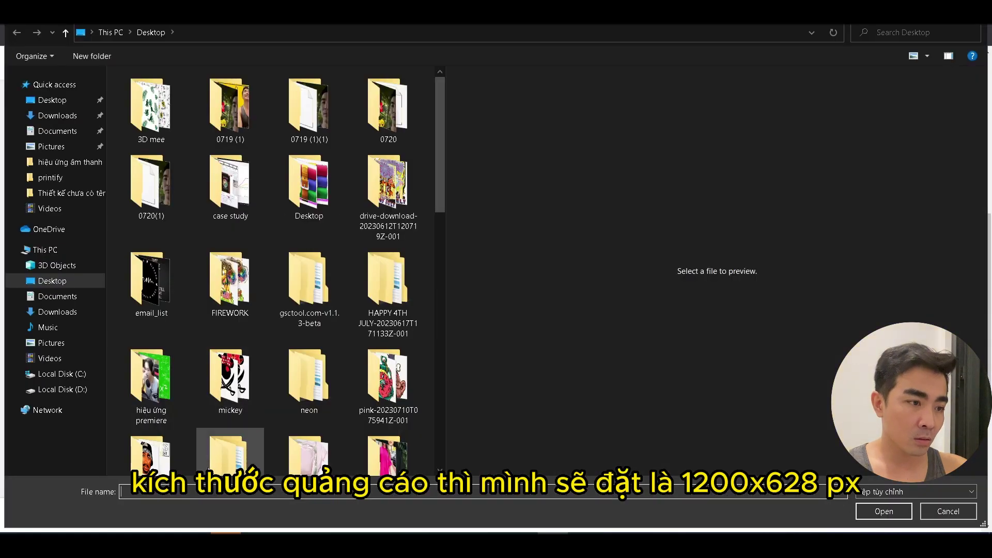
{"action": "left_click", "coordinate": [884, 512]}
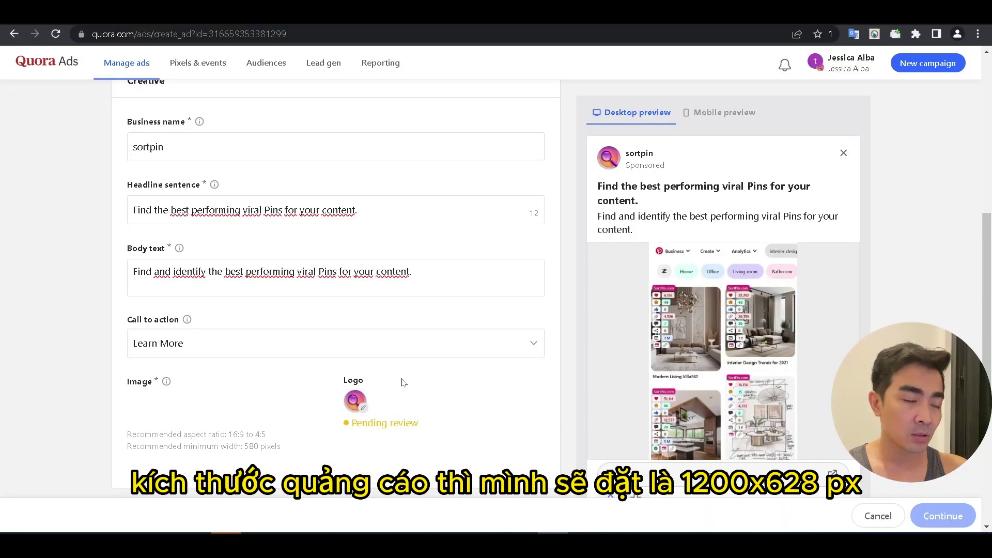
{"action": "mouse_move", "coordinate": [167, 381]}
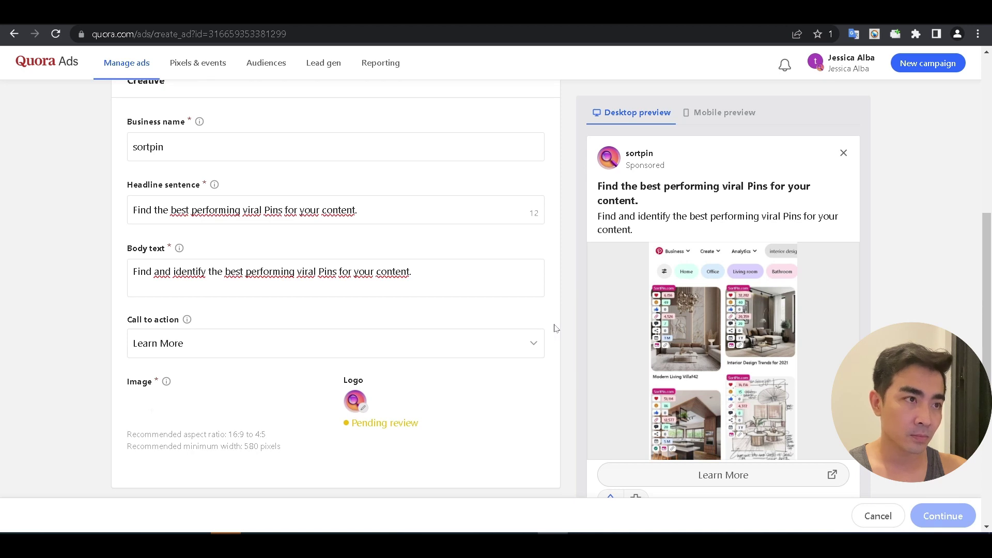
Step: Search Google for "size image ads quora" to check the accepted aspect ratios, and return to the ad form
{"action": "key", "text": "ctrl+t"}
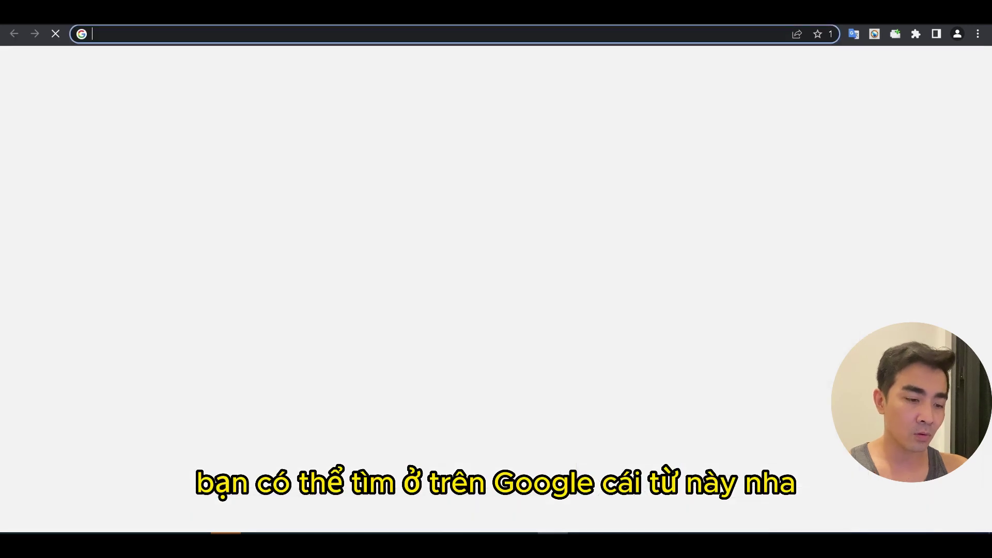
{"action": "type", "text": "size image ads quora"}
{"action": "key", "text": "Return"}
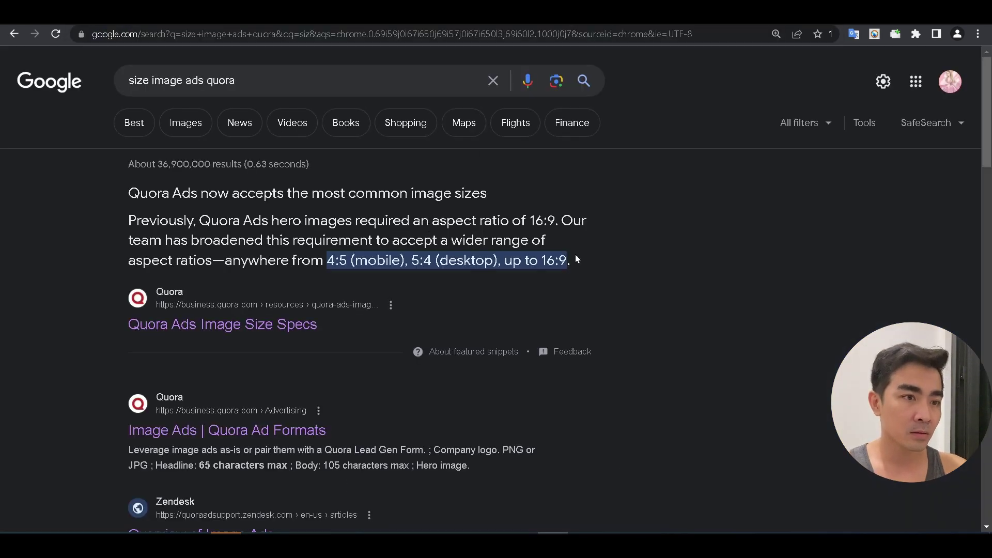
{"action": "left_click", "coordinate": [204, 10]}
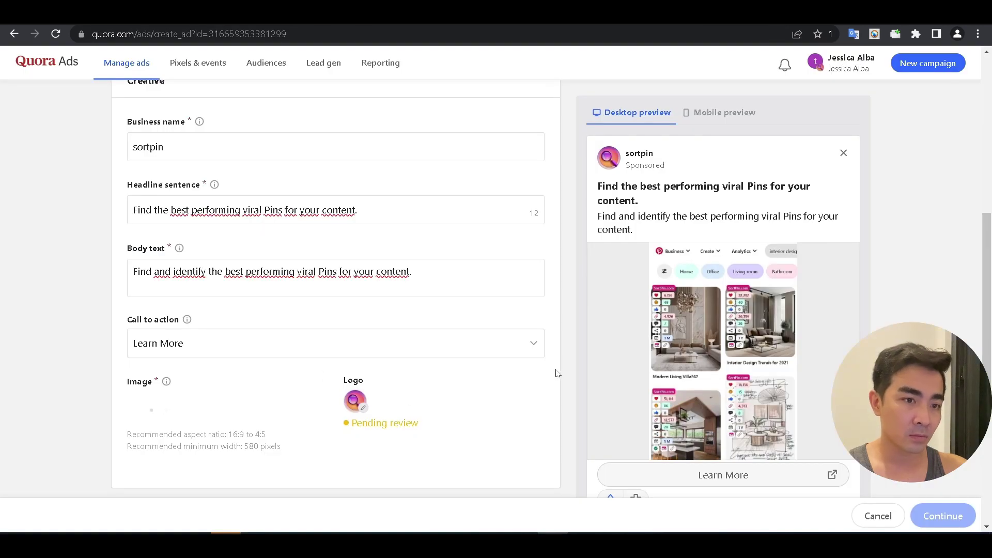
{"action": "scroll", "coordinate": [589, 420], "scroll_direction": "down", "scroll_amount": 3}
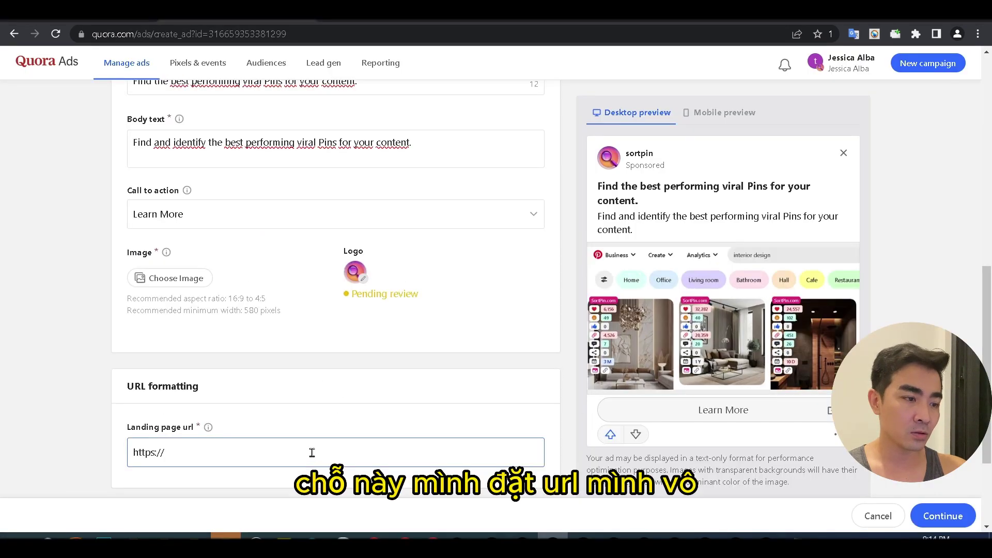
{"action": "left_click", "coordinate": [479, 454]}
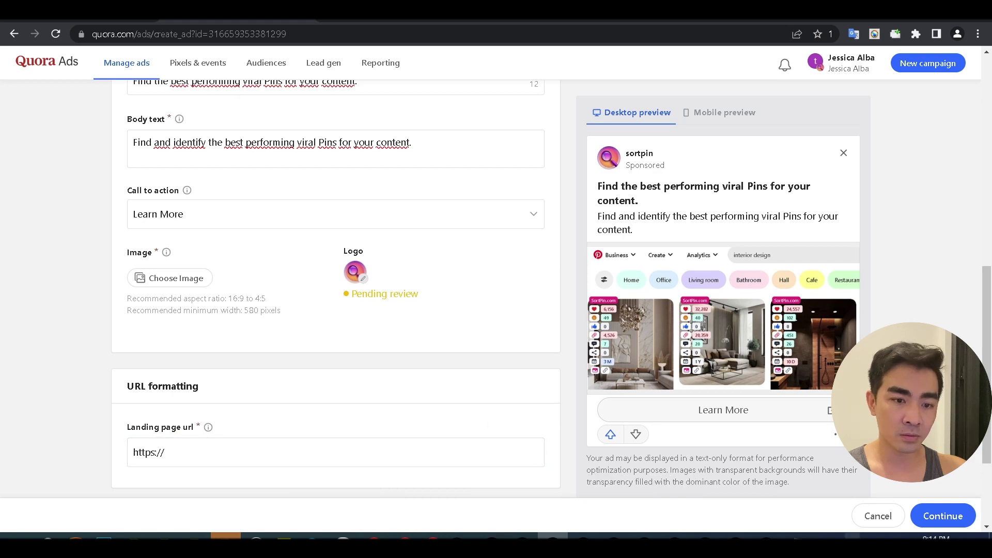
{"action": "key", "text": "ctrl+v"}
{"action": "scroll", "coordinate": [628, 413], "scroll_direction": "up", "scroll_amount": 6}
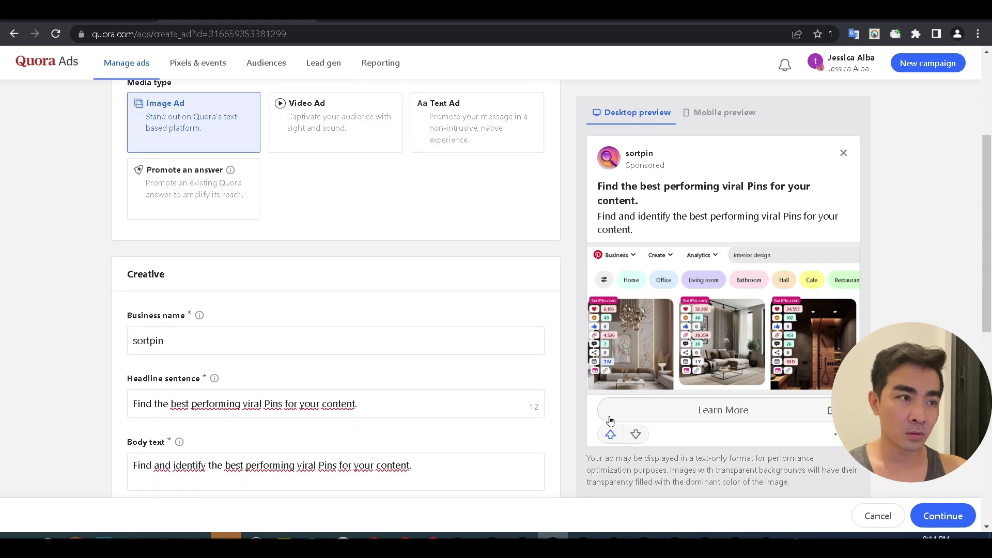
{"action": "scroll", "coordinate": [638, 420], "scroll_direction": "down", "scroll_amount": 5}
{"action": "scroll", "coordinate": [655, 434], "scroll_direction": "down", "scroll_amount": 4}
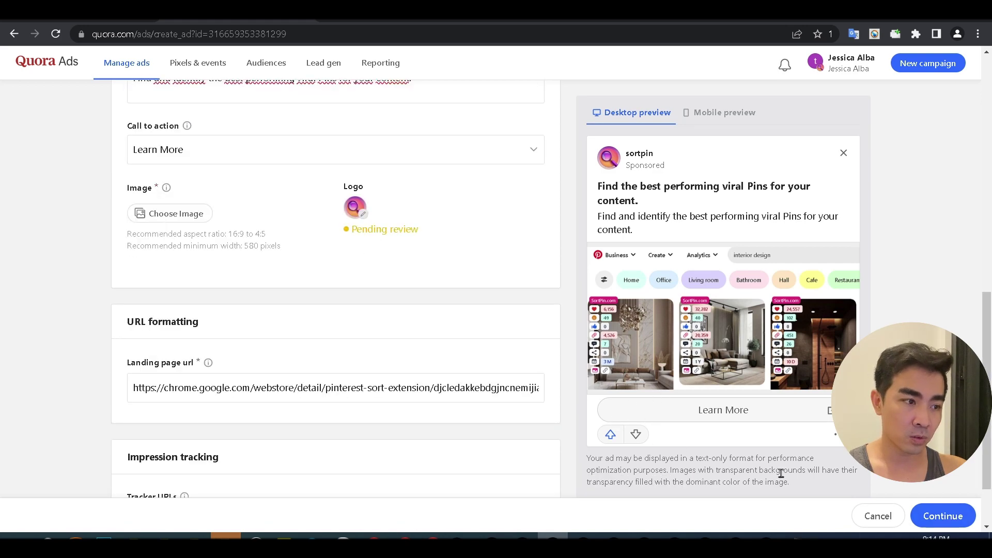
{"action": "left_click", "coordinate": [941, 518]}
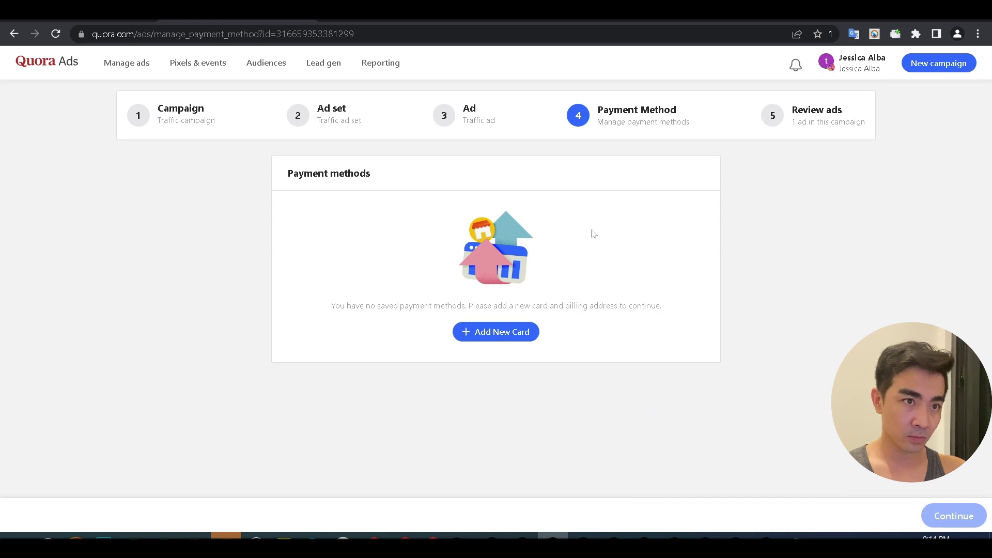
Step: Start adding a new payment card and submit the business information with Ad Agency as the account type
{"action": "left_click", "coordinate": [505, 332]}
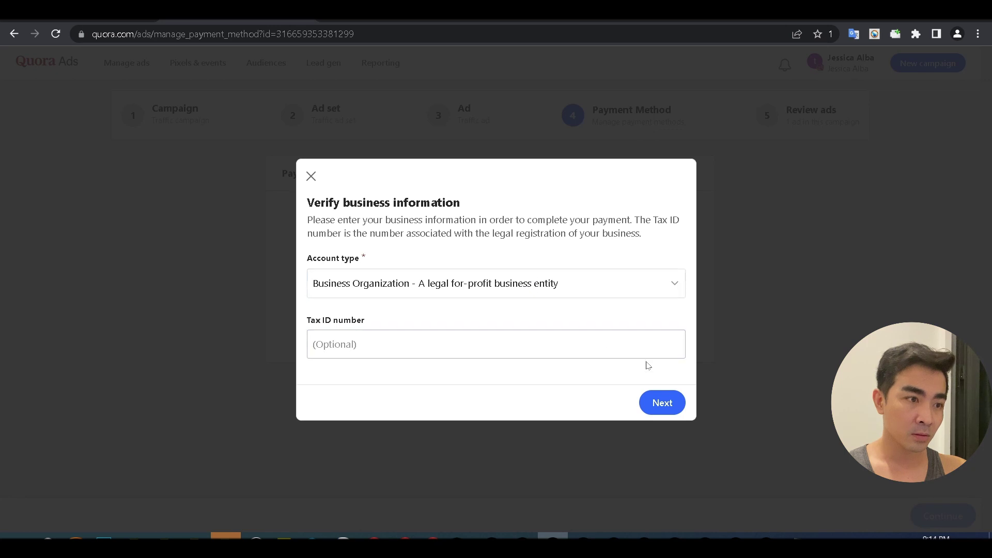
{"action": "left_click", "coordinate": [542, 284]}
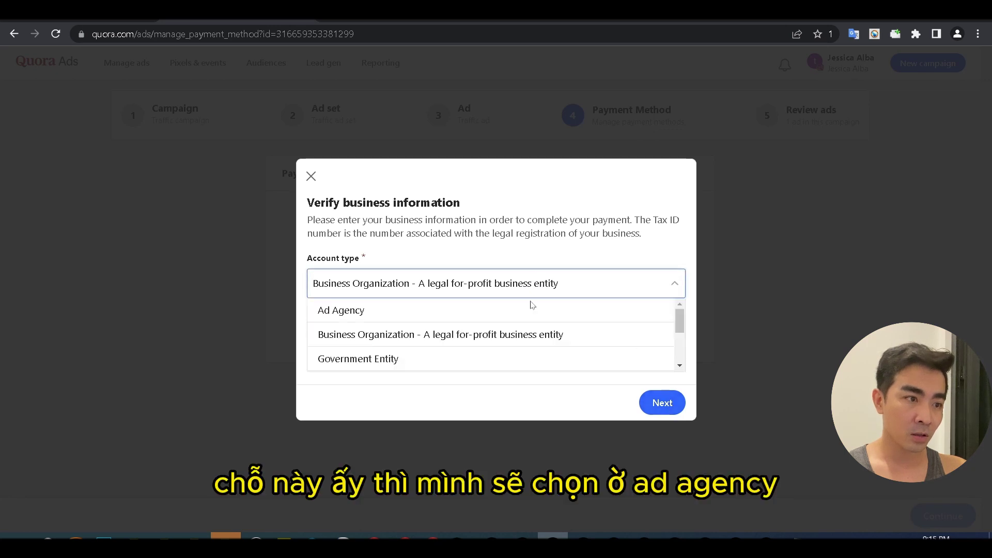
{"action": "left_click", "coordinate": [544, 310]}
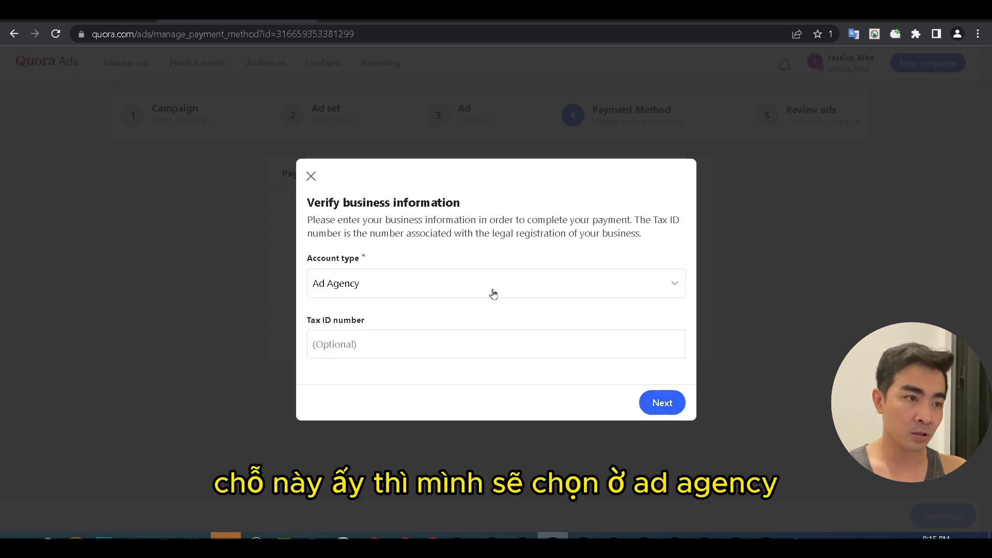
{"action": "left_click", "coordinate": [666, 403]}
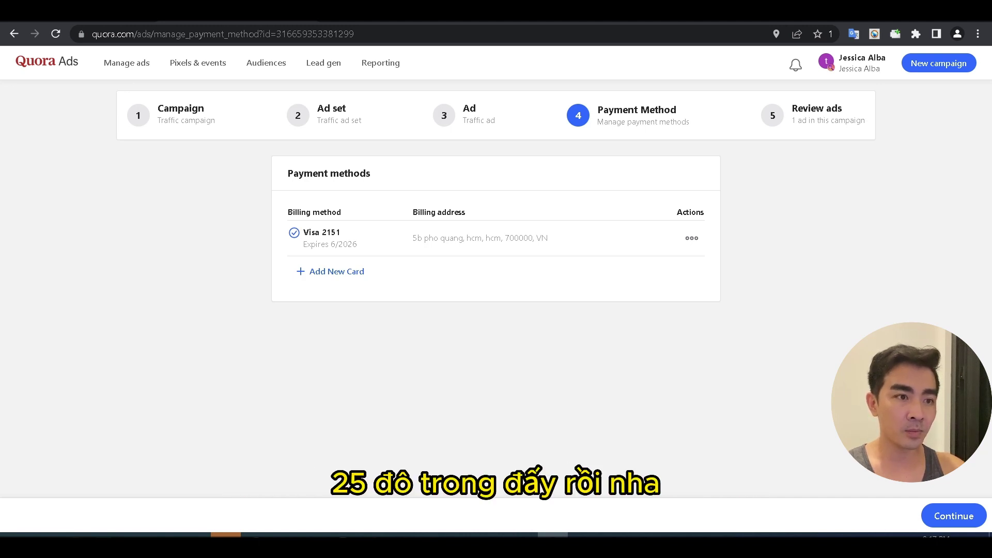
Step: Continue with the saved card, review the traffic ad's details, and publish the campaign for review
{"action": "left_click", "coordinate": [953, 517]}
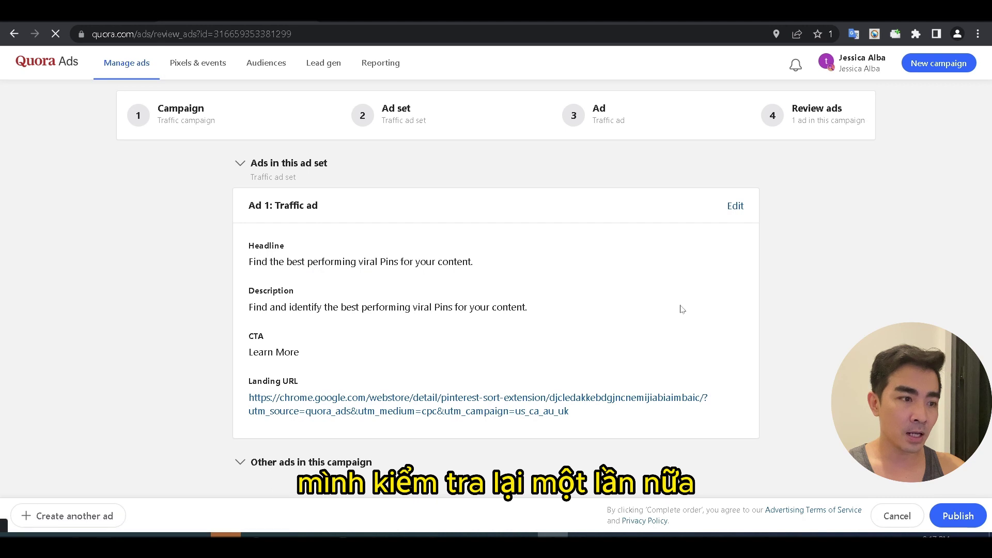
{"action": "left_click", "coordinate": [319, 460]}
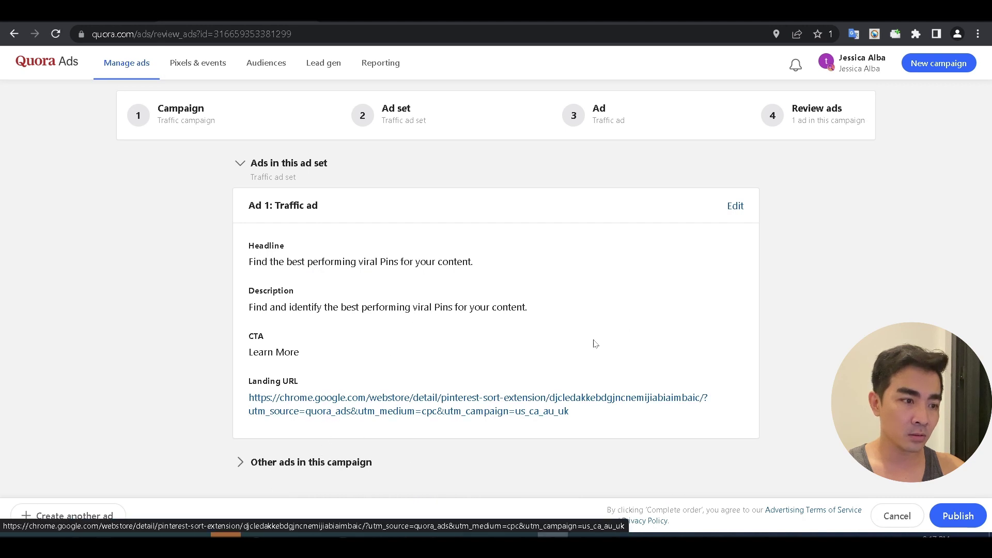
{"action": "left_click", "coordinate": [959, 516]}
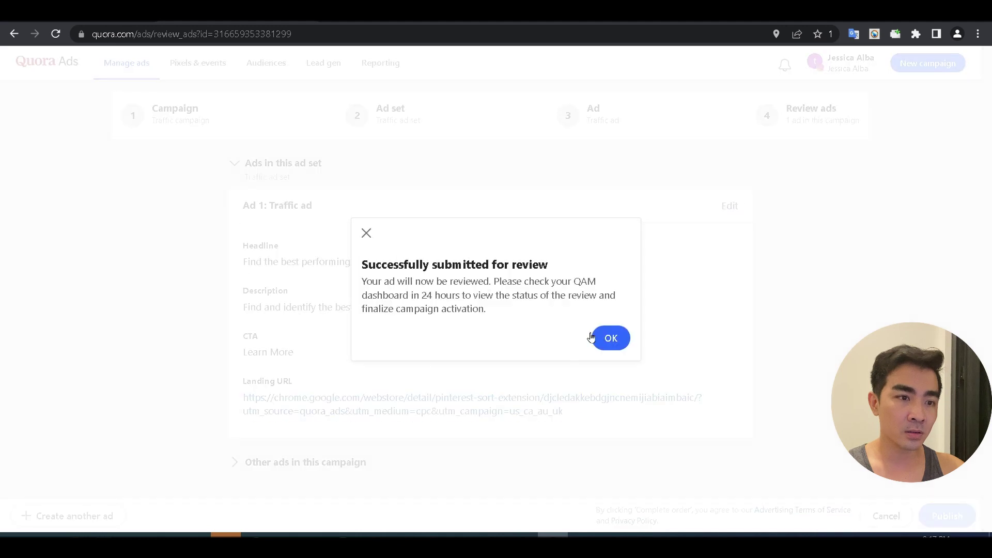
{"action": "left_click", "coordinate": [601, 337]}
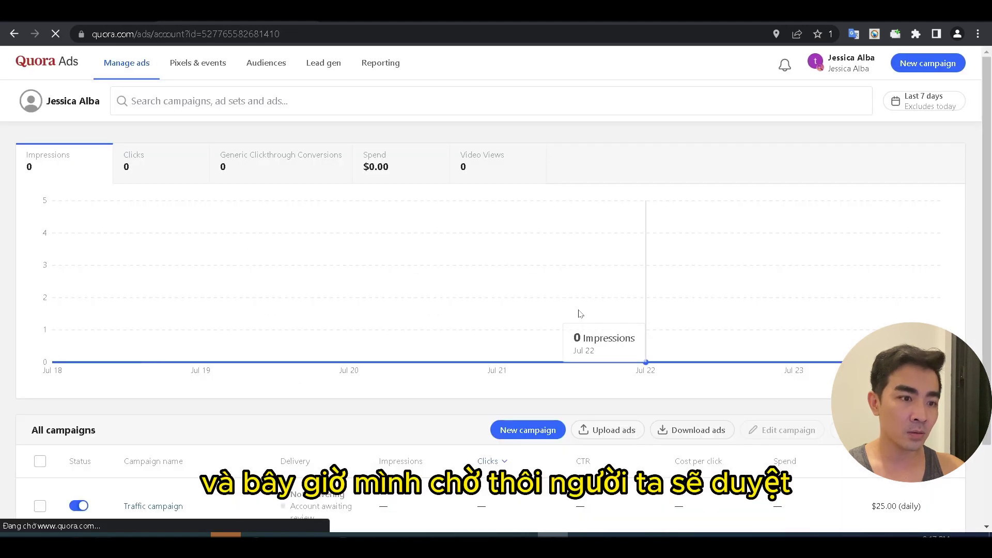
Step: Check the Traffic campaign's delivery status, impressions, clicks, cost per click and spend on the account dashboard
{"action": "scroll", "coordinate": [579, 316], "scroll_direction": "down", "scroll_amount": 1}
{"action": "scroll", "coordinate": [580, 314], "scroll_direction": "down", "scroll_amount": 1}
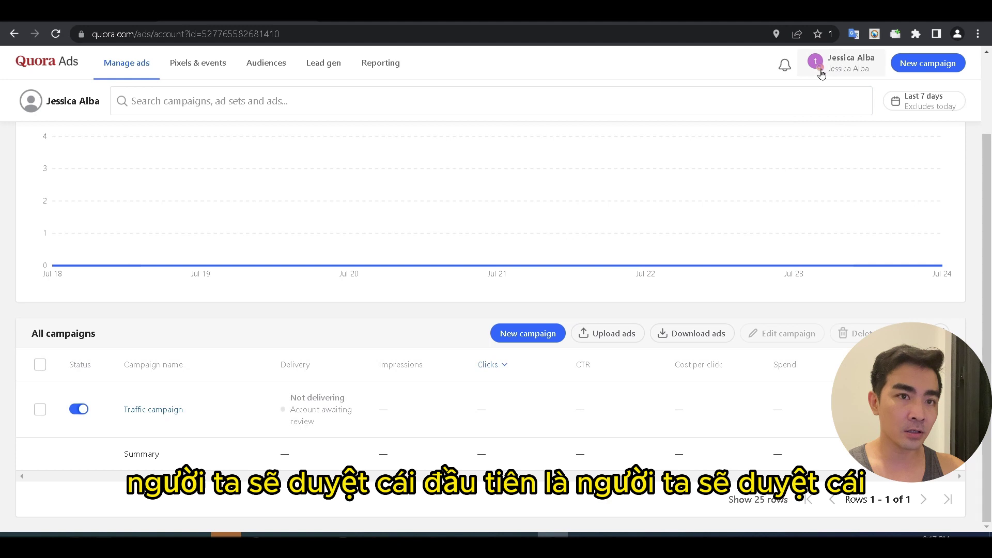
{"action": "left_click", "coordinate": [821, 74]}
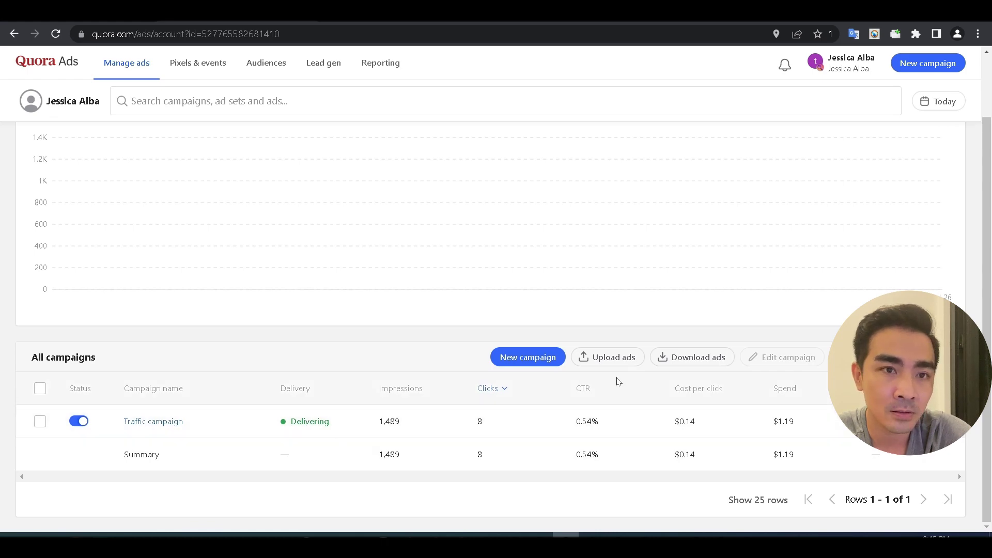
{"action": "scroll", "coordinate": [627, 430], "scroll_direction": "up", "scroll_amount": 2}
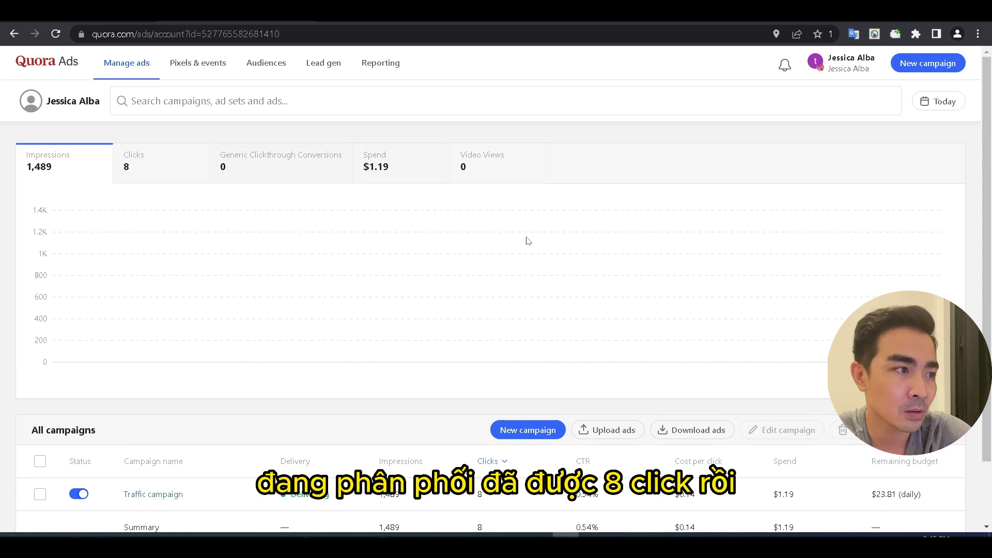
{"action": "scroll", "coordinate": [554, 285], "scroll_direction": "down", "scroll_amount": 1}
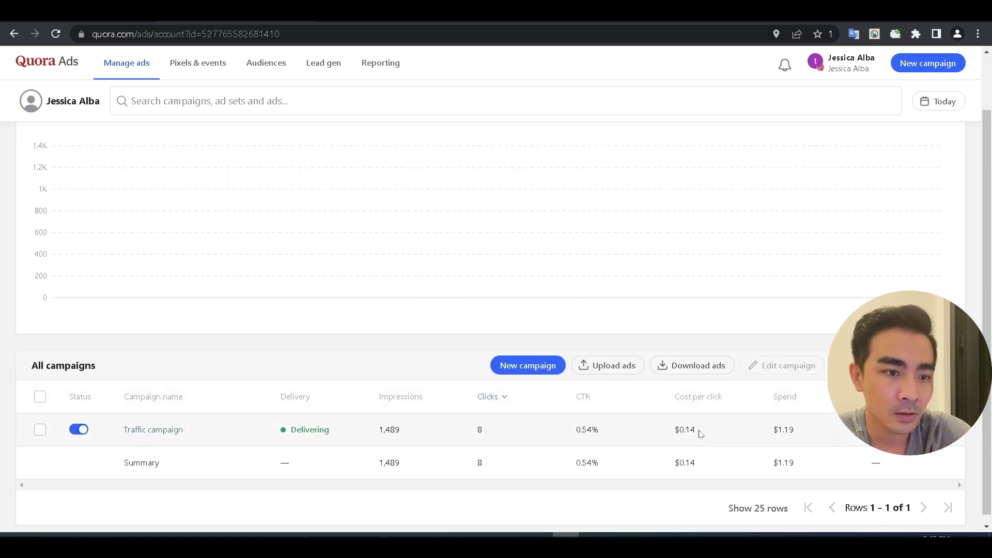
{"action": "scroll", "coordinate": [701, 433], "scroll_direction": "down", "scroll_amount": 1}
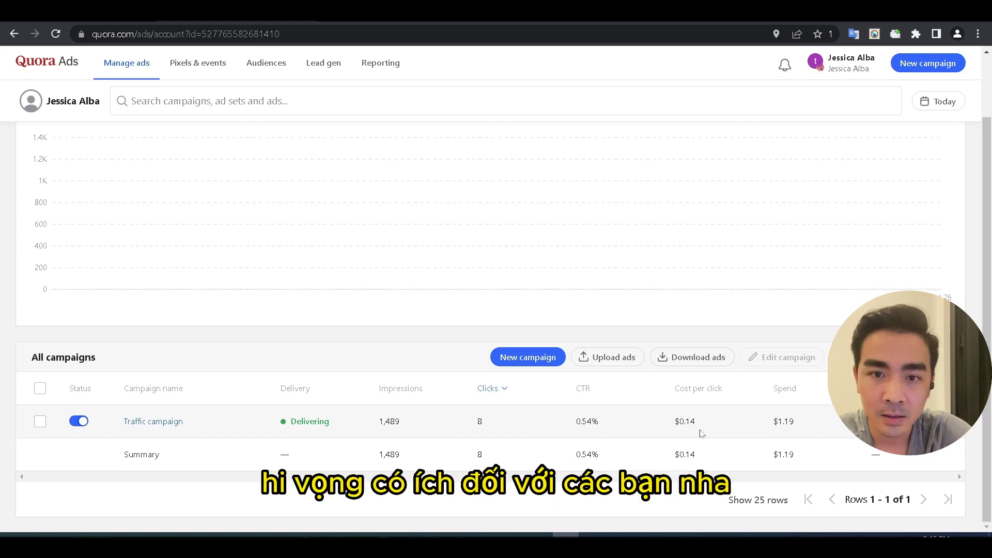